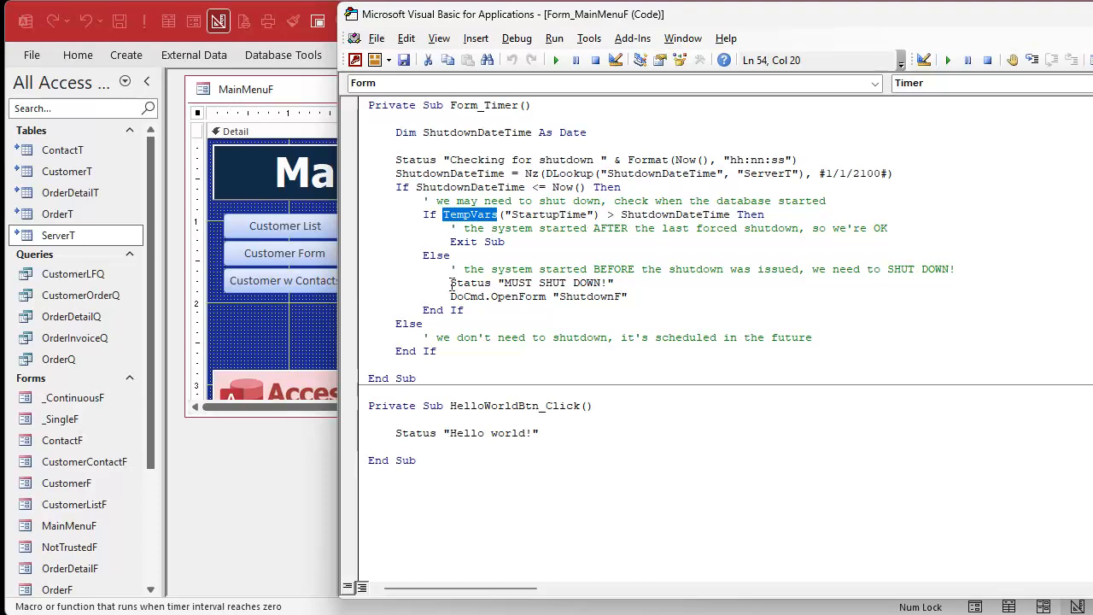
Highlight the DoCmd.OpenForm "ShutdownF" line in MainMenuF's timer code and close MainMenuF, saving its design changes
drag(450, 296, 719, 299)
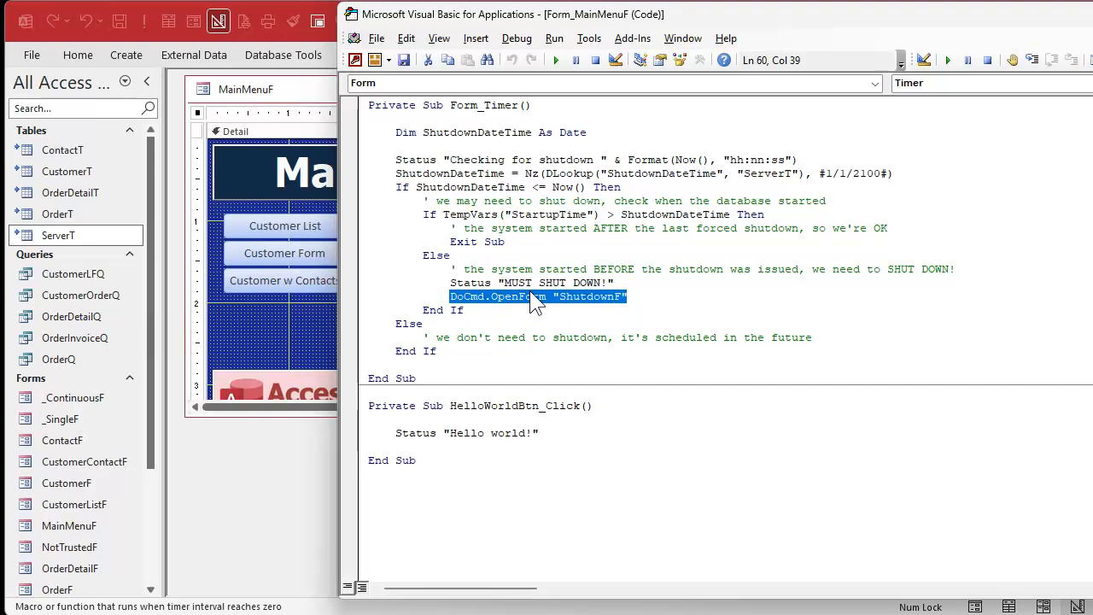
click(244, 474)
click(545, 89)
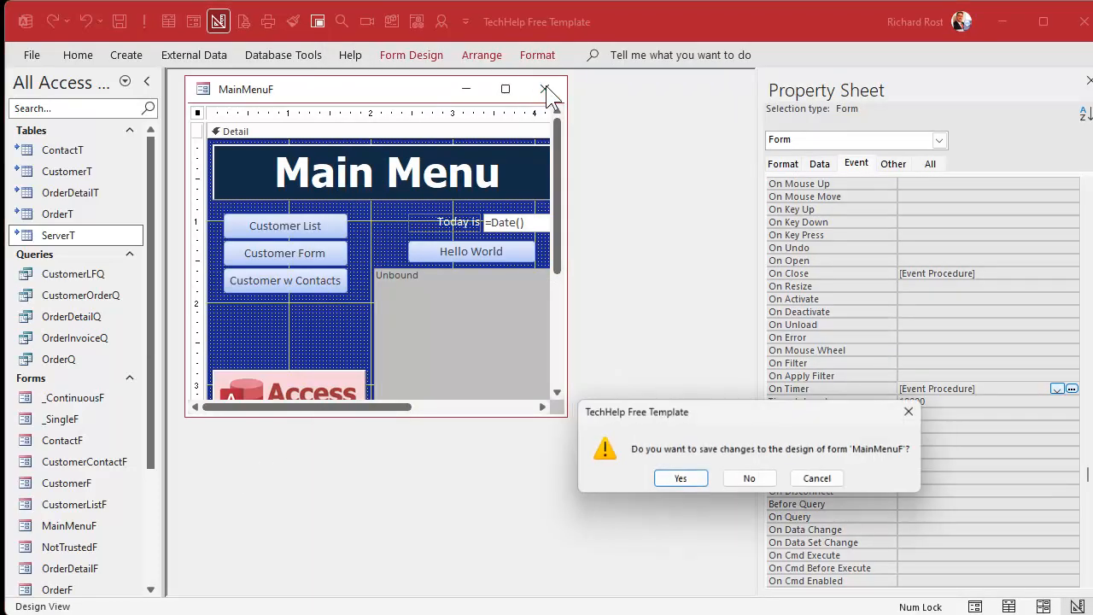
click(678, 480)
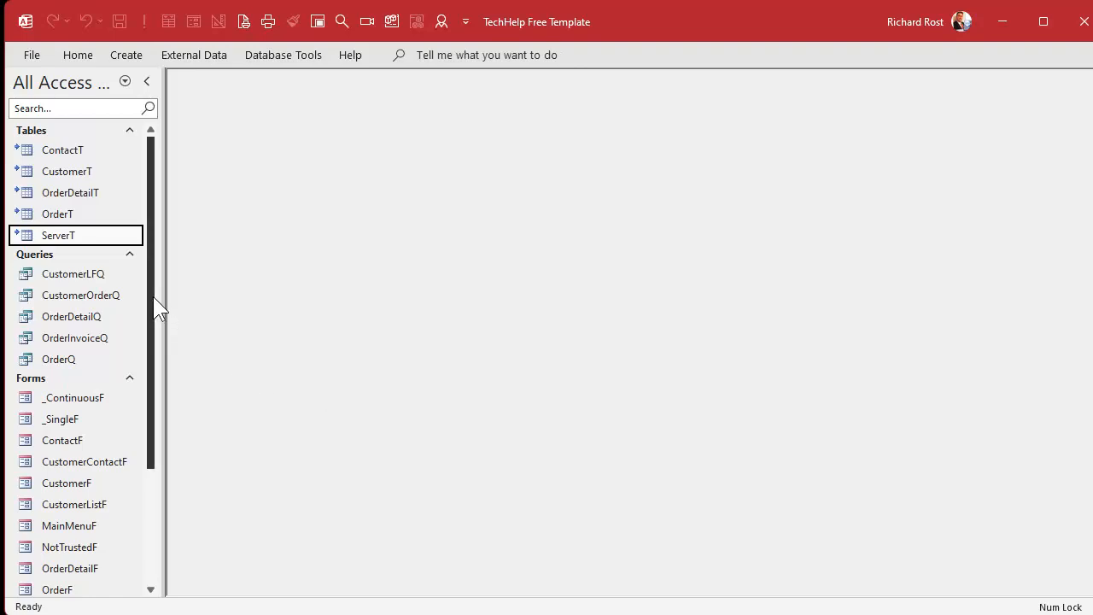
Duplicate the MainMenuF form as a new form named ShutdownF
drag(153, 296, 162, 427)
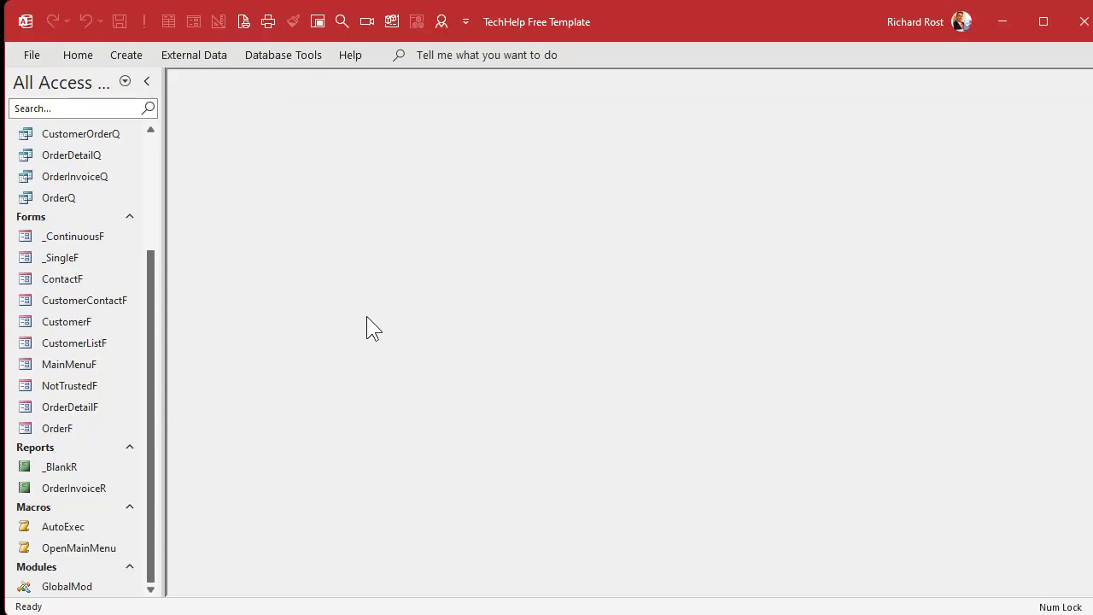
click(76, 367)
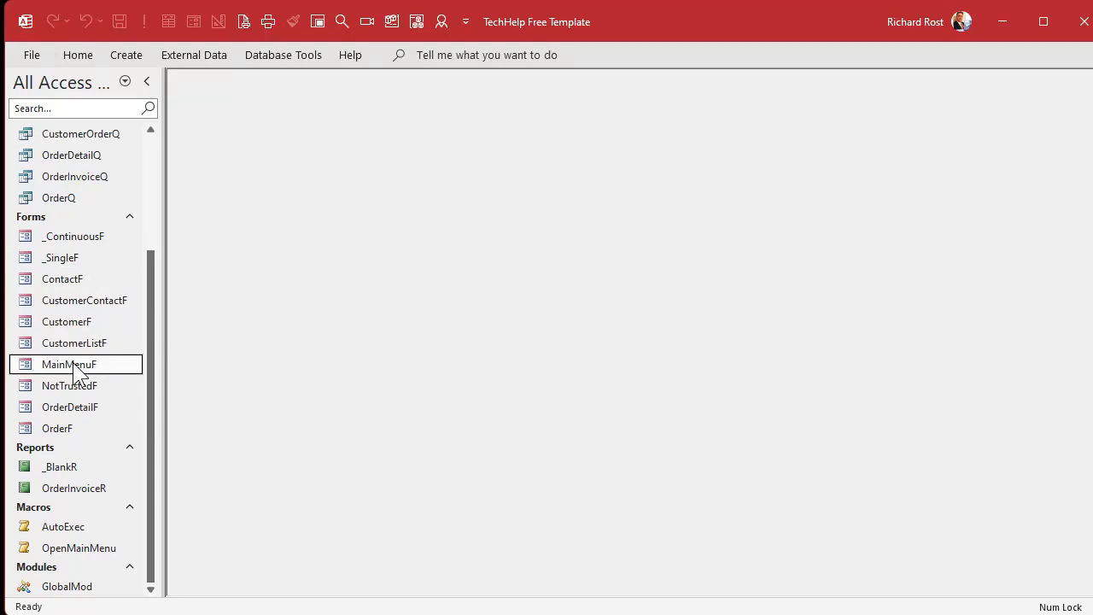
key(ctrl+v)
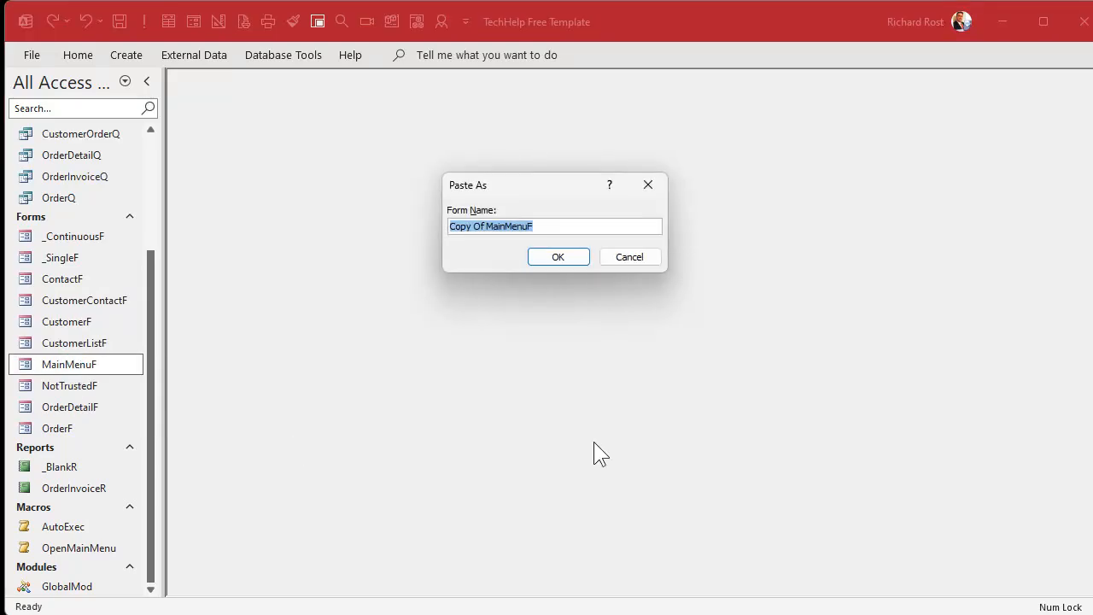
text(ShutdownF)
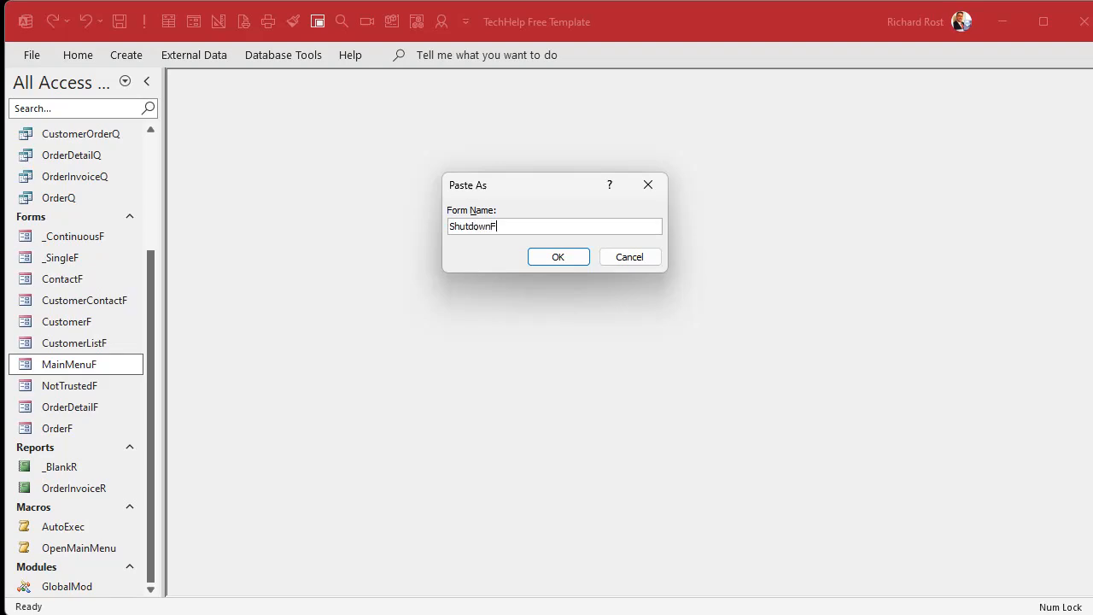
key(Return)
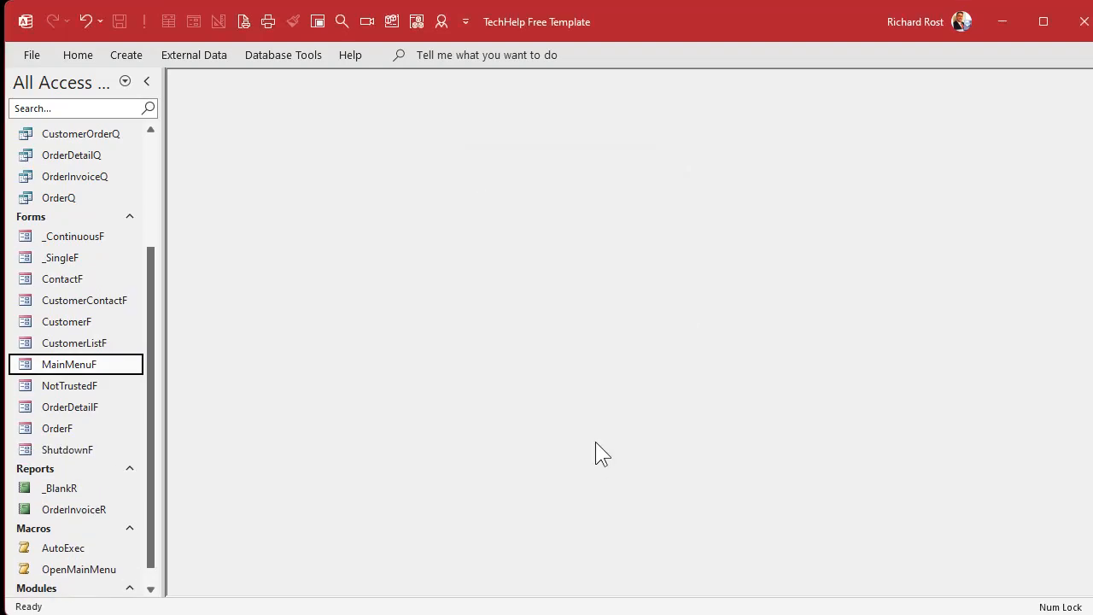
Open ShutdownF in Design View, enlarge its window to show the whole form, and delete all of its controls
click(94, 452)
right_click(94, 445)
click(167, 504)
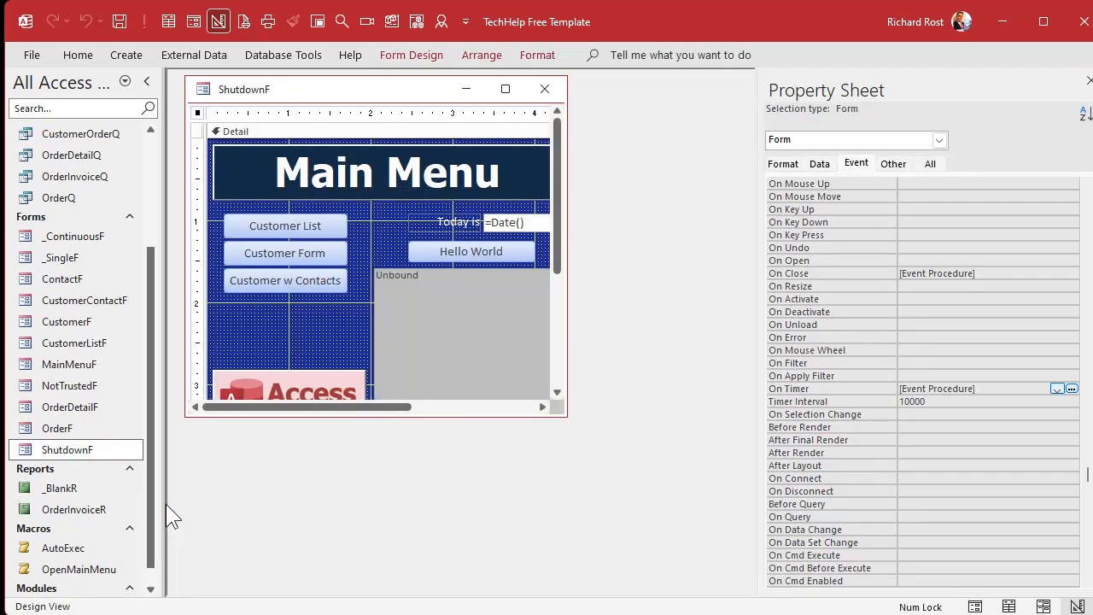
drag(563, 413, 711, 552)
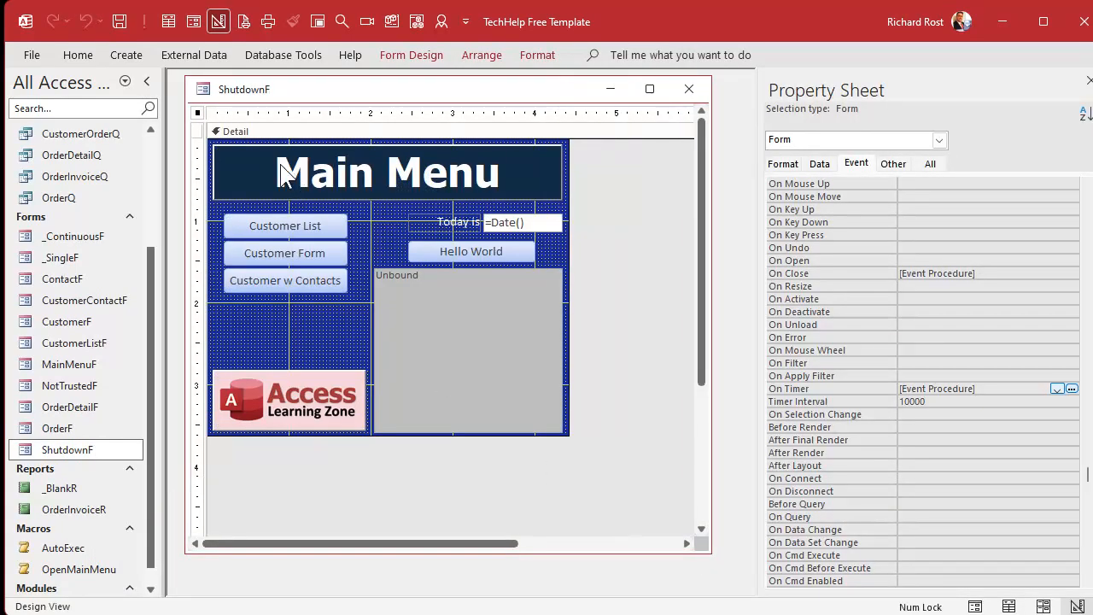
drag(222, 113, 597, 113)
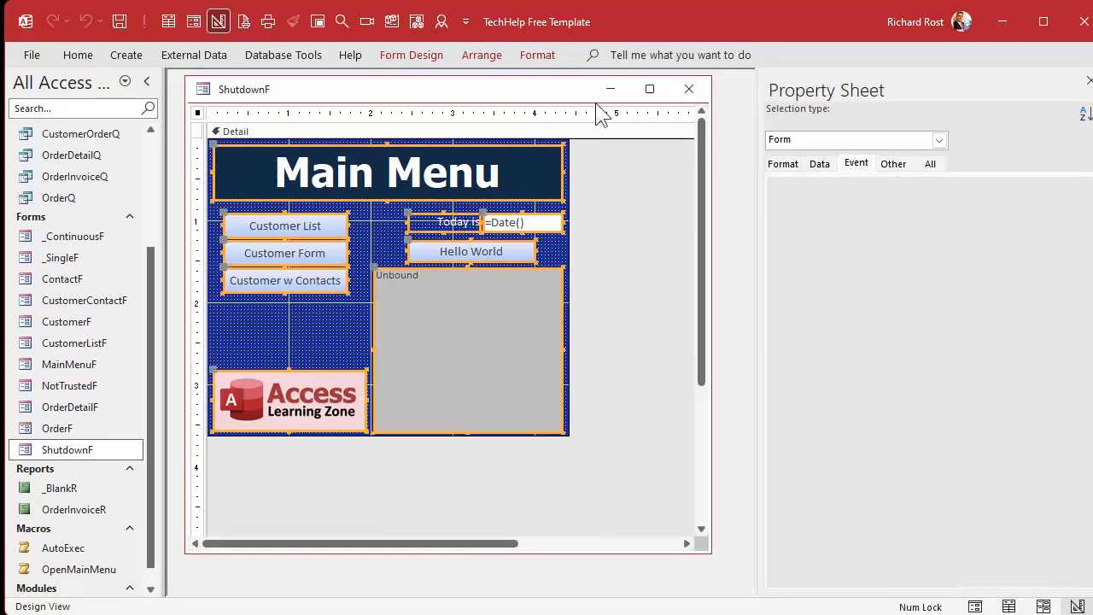
key(Delete)
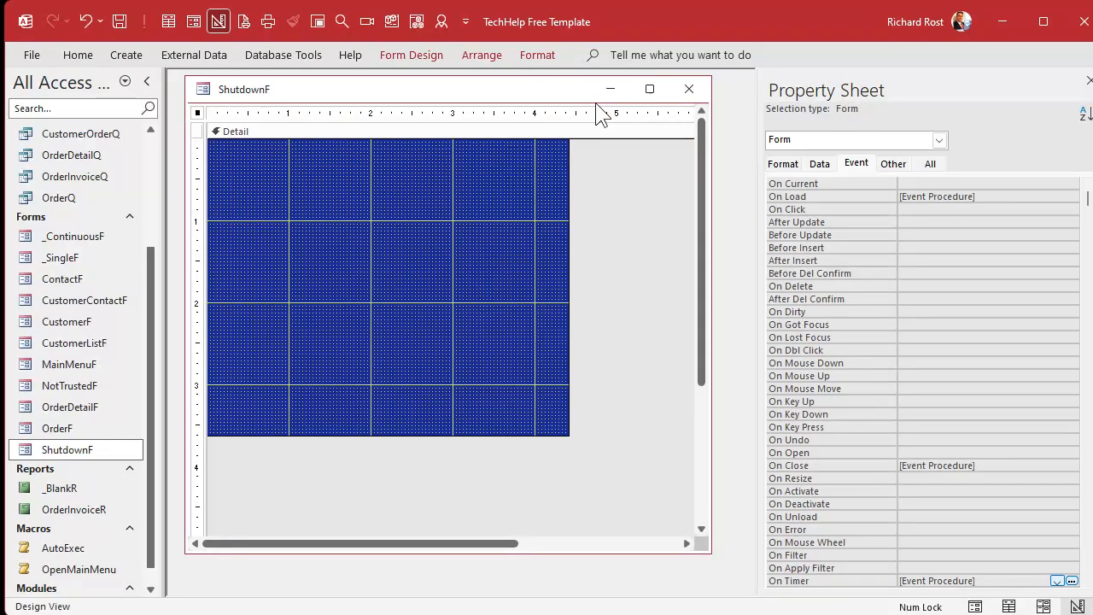
Delete every procedure except Form_Close from the ShutdownF form's code module
click(473, 261)
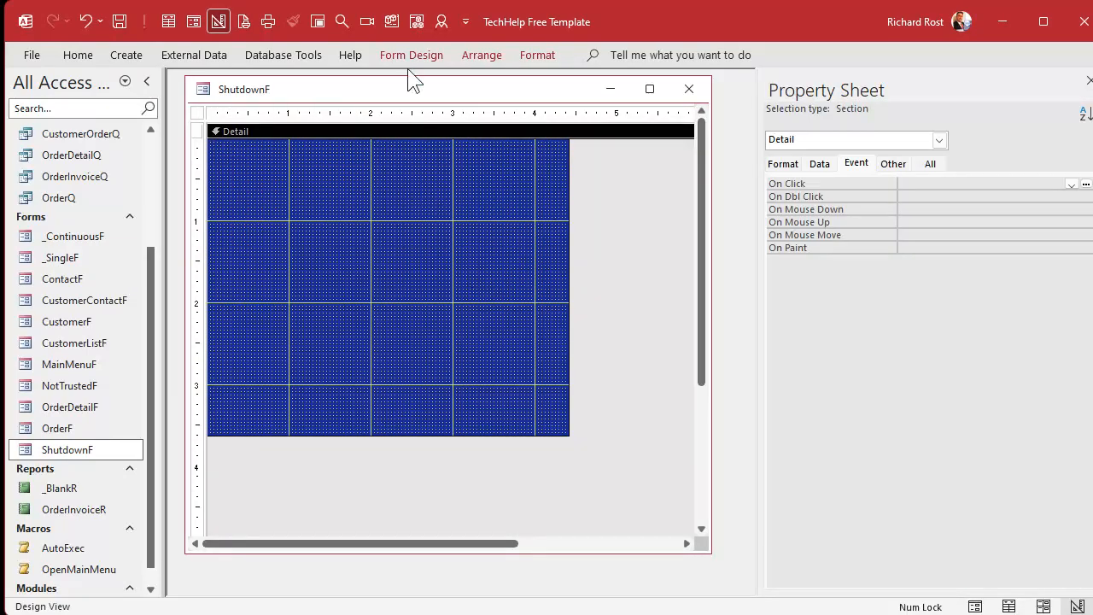
click(420, 24)
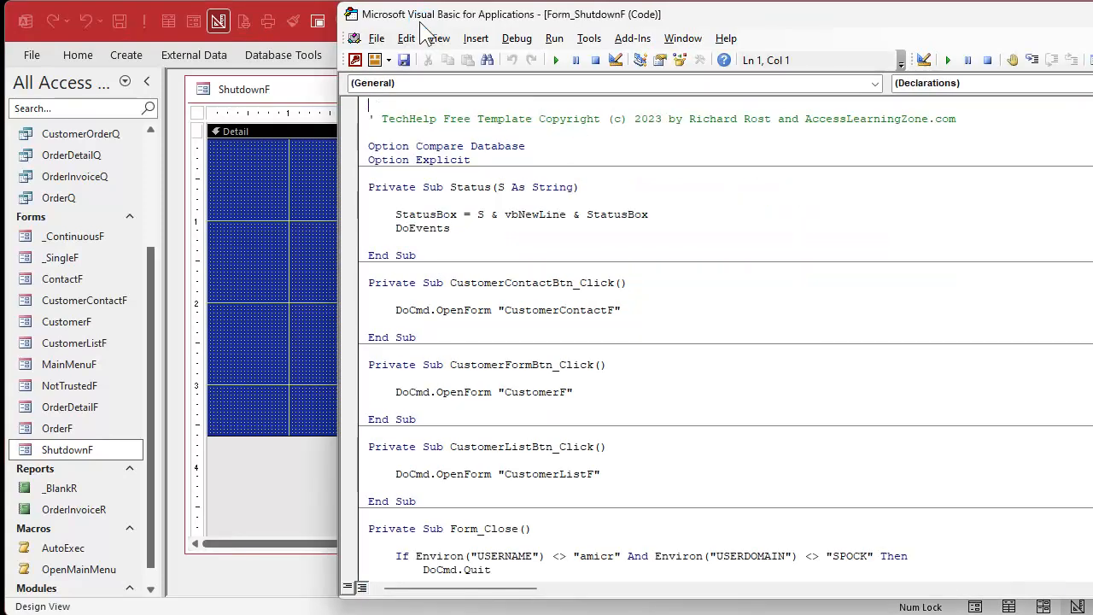
click(516, 175)
drag(516, 175, 685, 504)
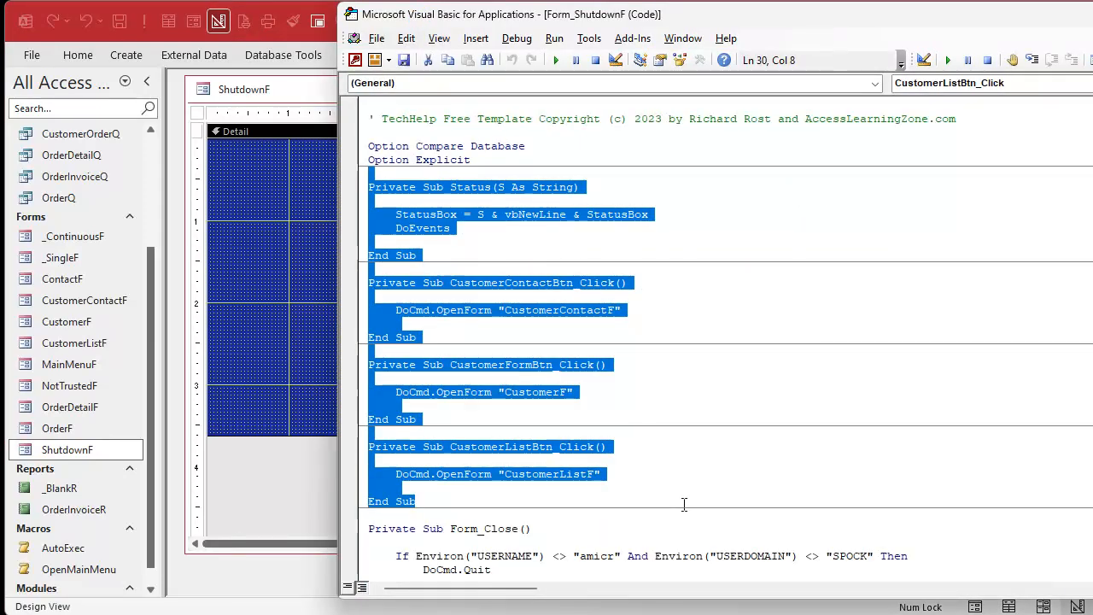
key(Delete)
key(Delete)
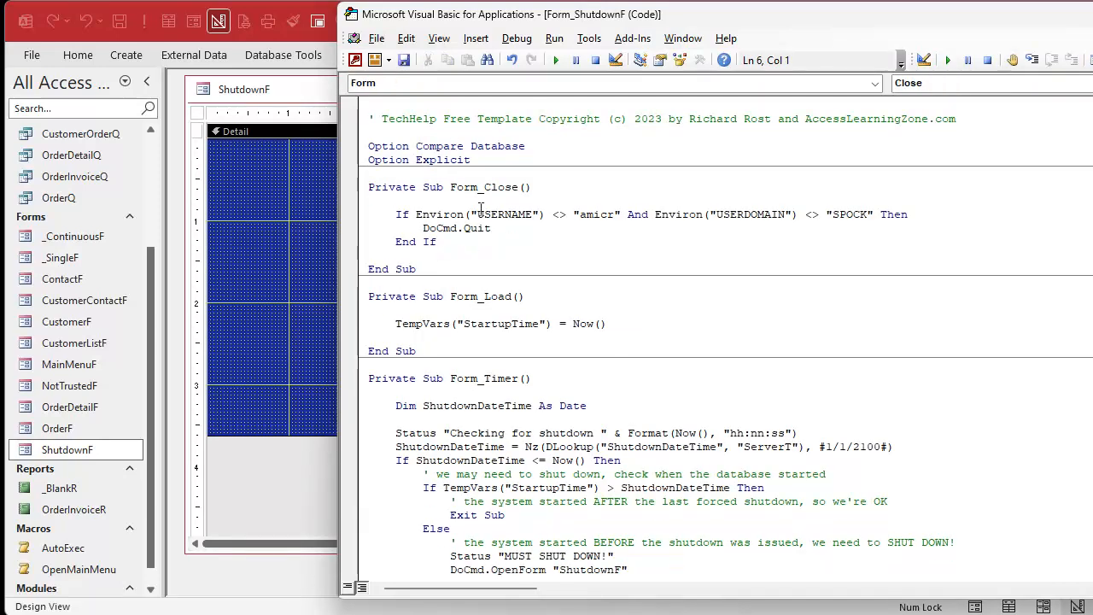
click(417, 282)
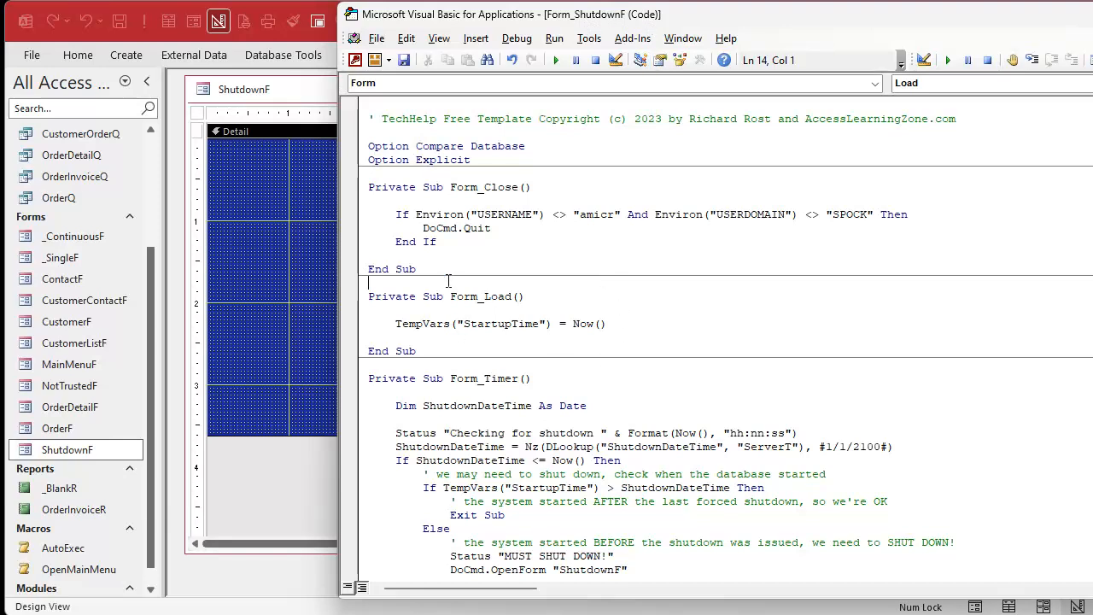
drag(447, 281, 595, 598)
key(Delete)
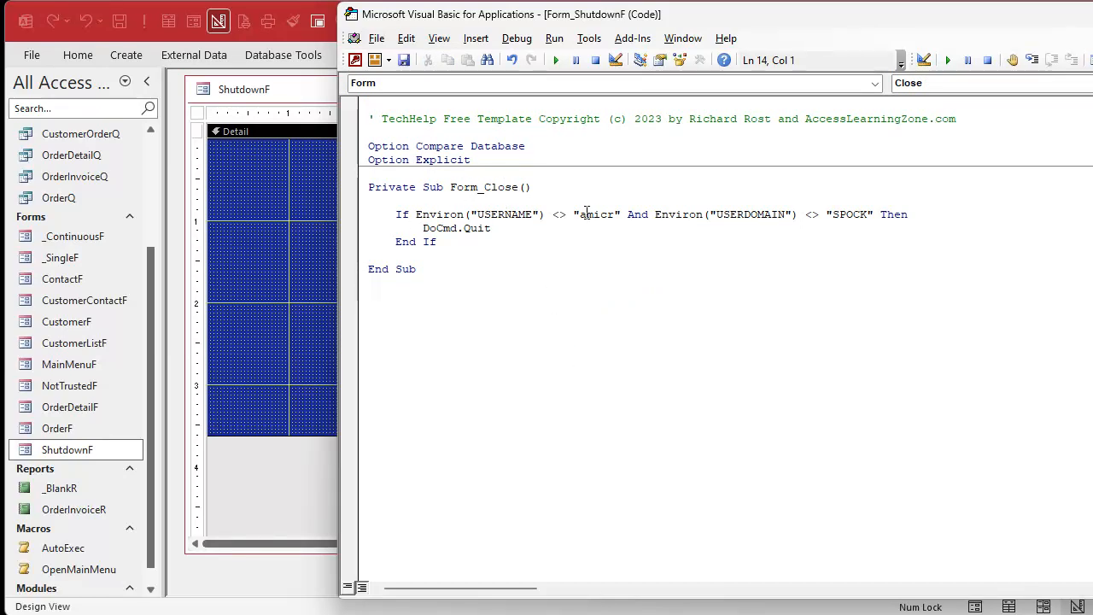
click(279, 179)
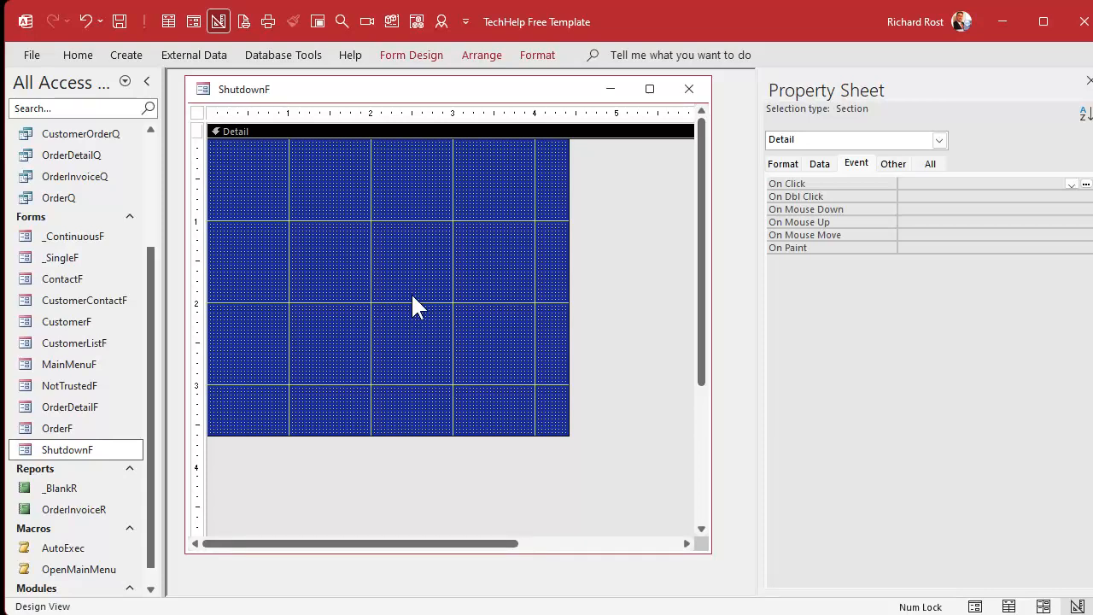
key(alt+F11)
double_click(497, 215)
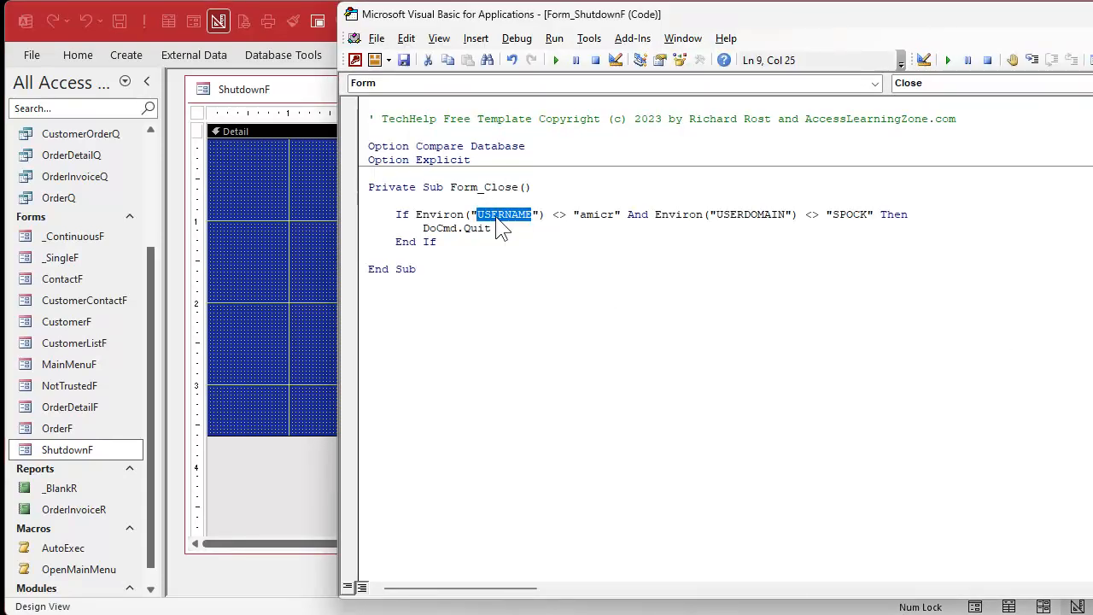
Fill ShutdownF's Detail section with the standard bright red and shorten the section to about 1.9 inches
click(274, 209)
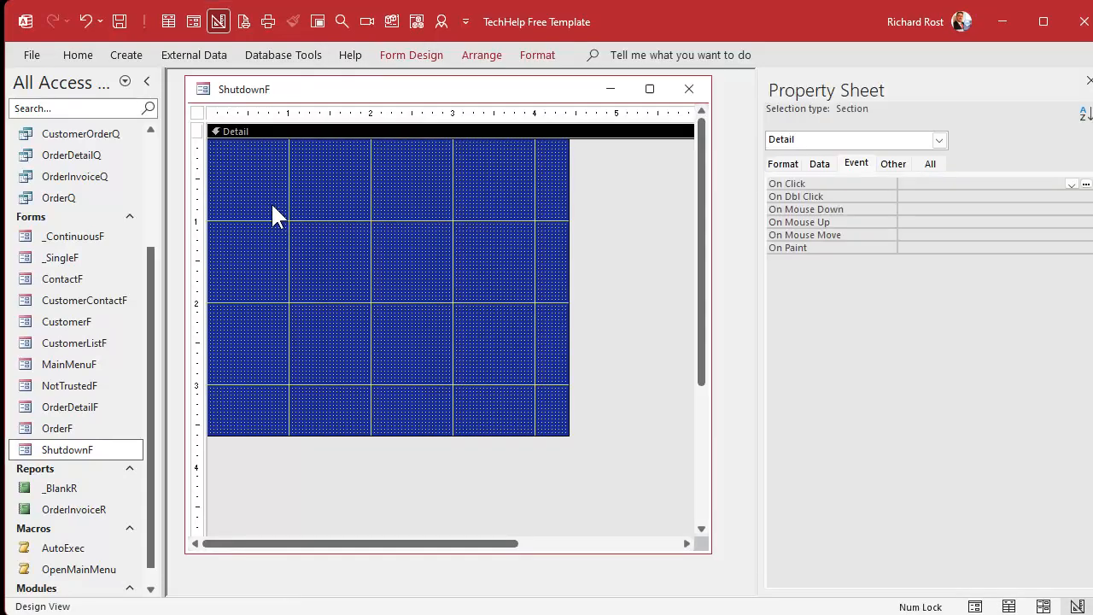
click(536, 55)
click(268, 116)
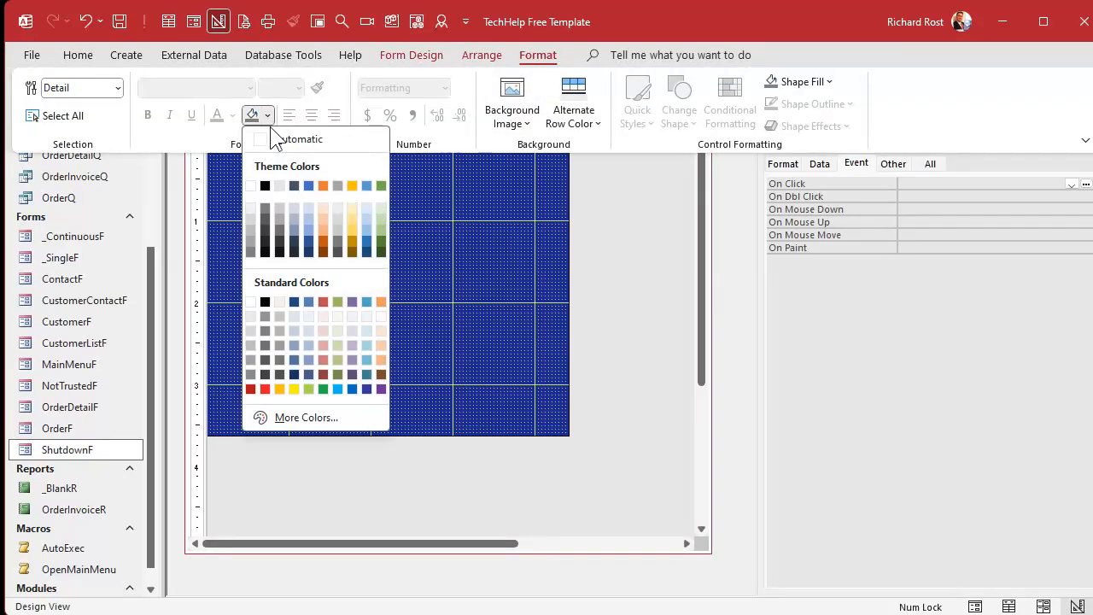
click(268, 387)
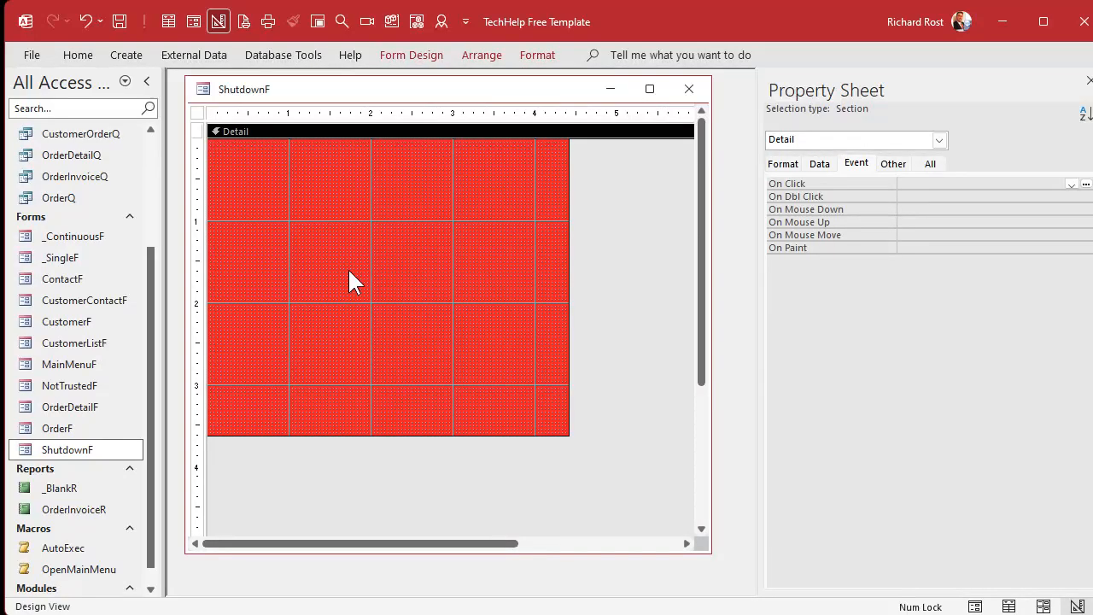
drag(382, 433, 395, 296)
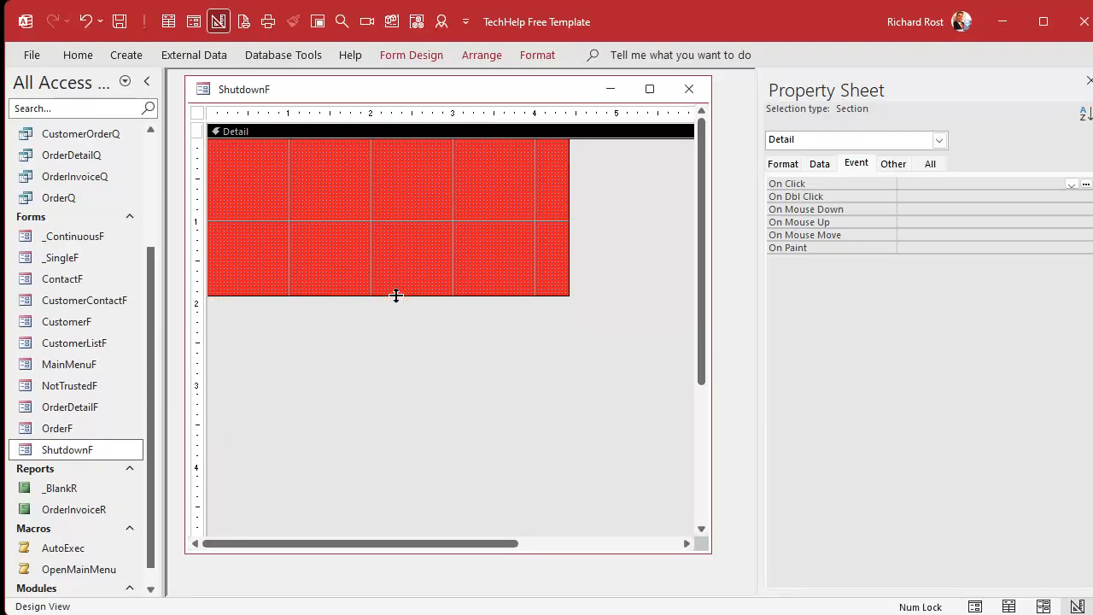
Add a label about 4 by 1.6 inches in the red Detail section reading "This database will shut down in ONE MINUTE"
click(435, 54)
click(294, 106)
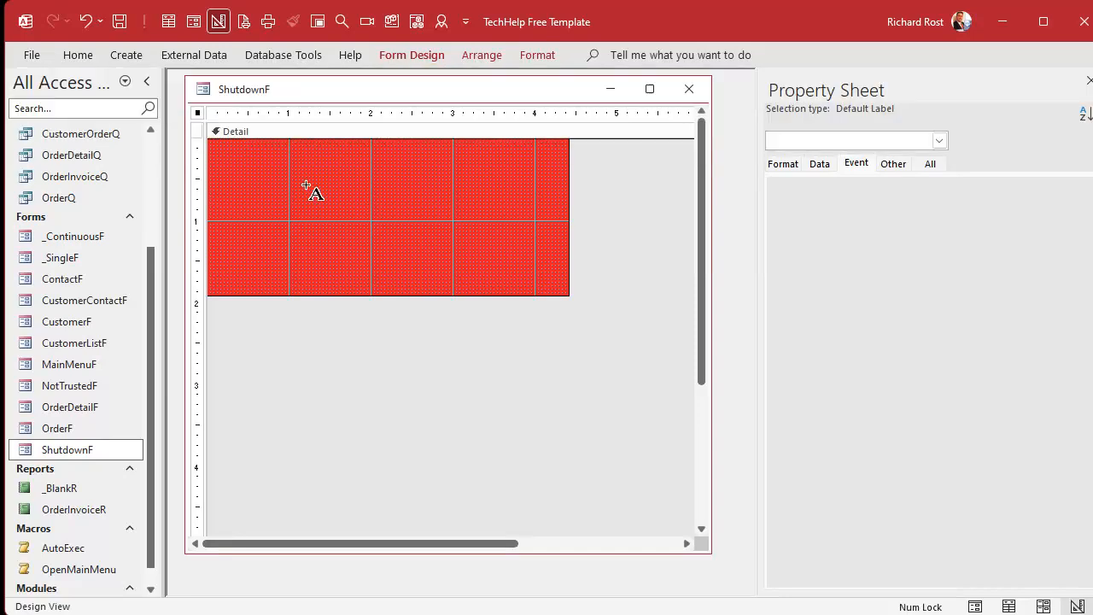
drag(228, 153, 558, 280)
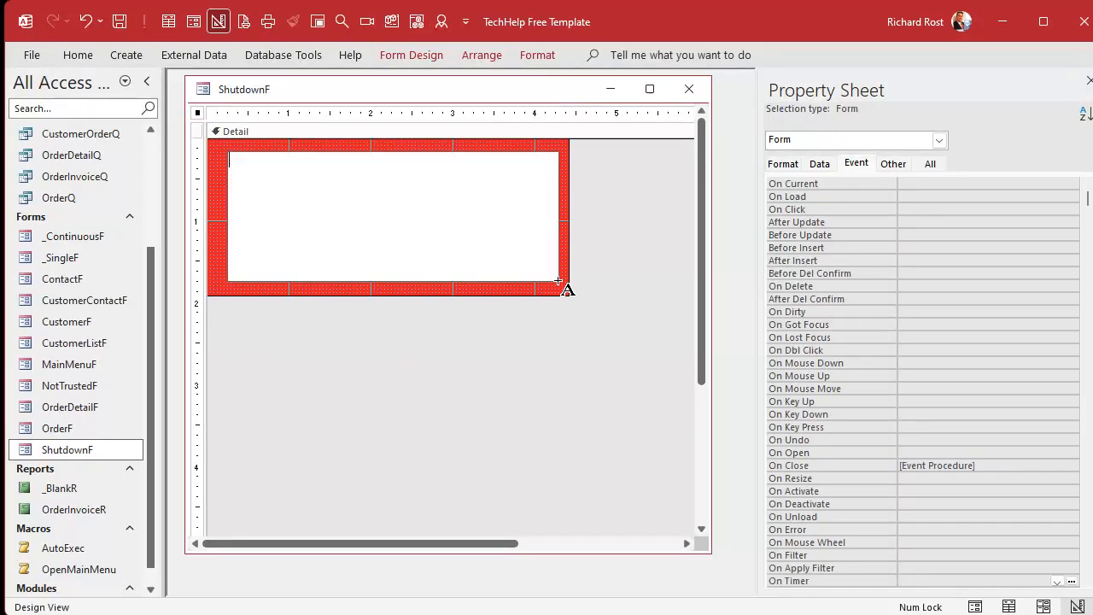
text(This database will shi)
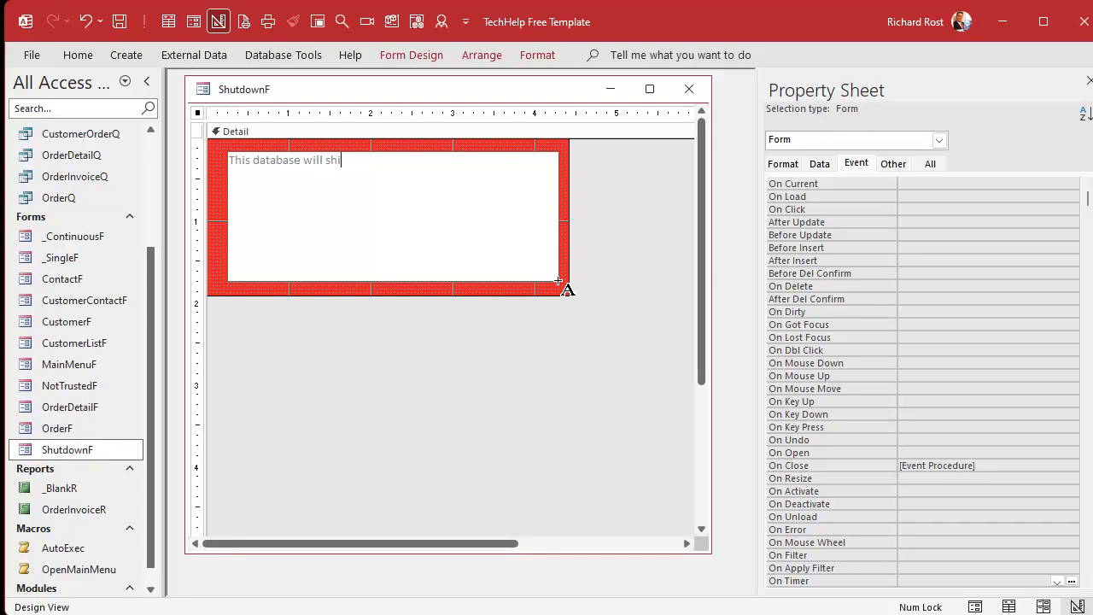
key(BackSpace)
text(ut down in ONE MINUTE)
key(Return)
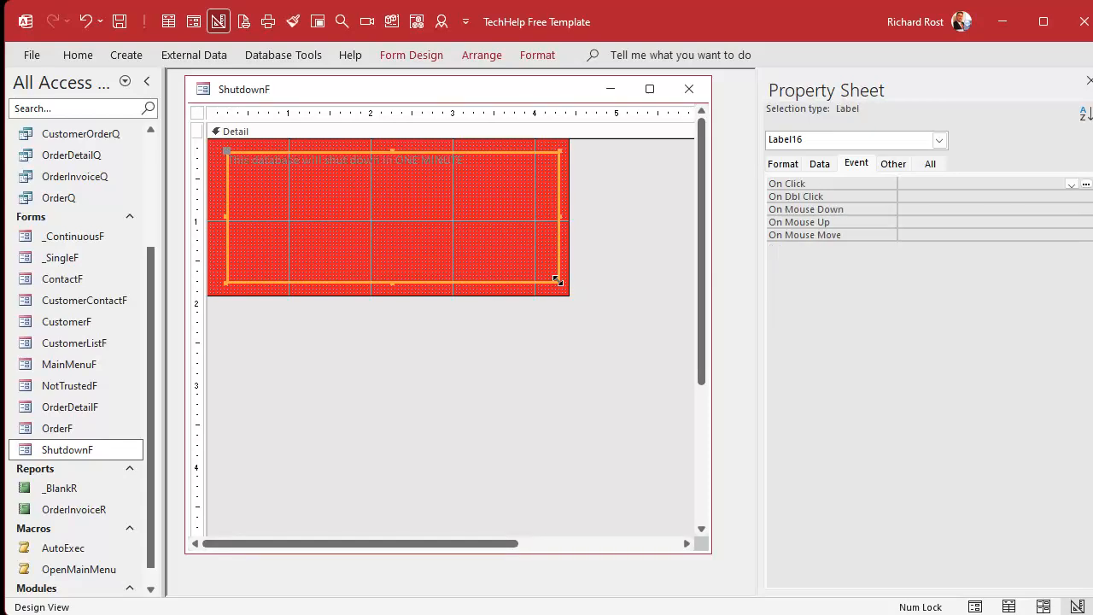
Format the shutdown message label with white, bold, 26-point, centered text
click(523, 54)
double_click(523, 54)
click(233, 116)
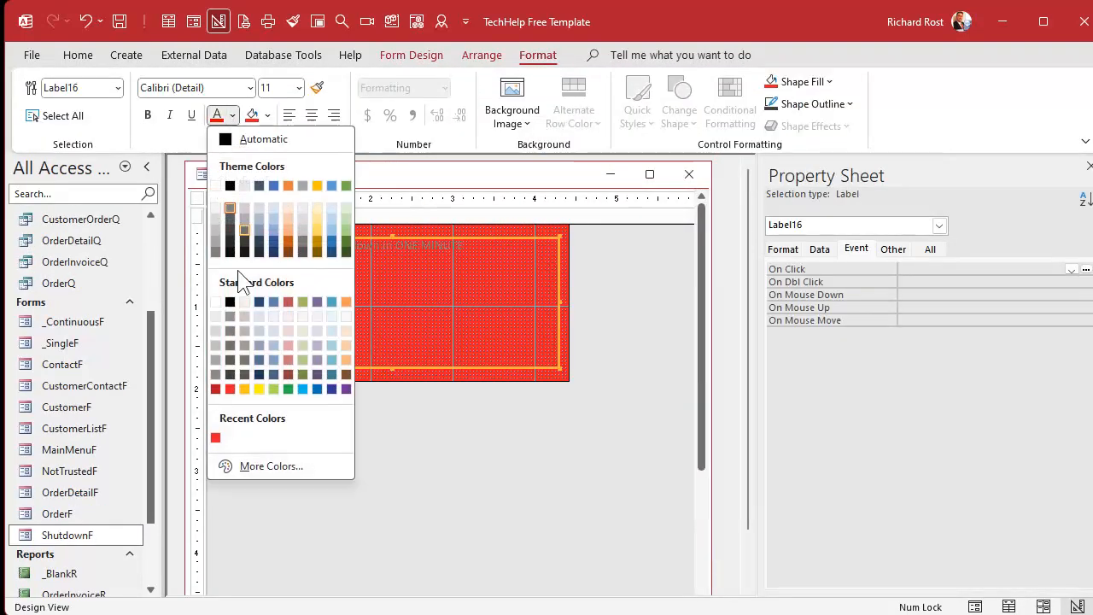
click(219, 317)
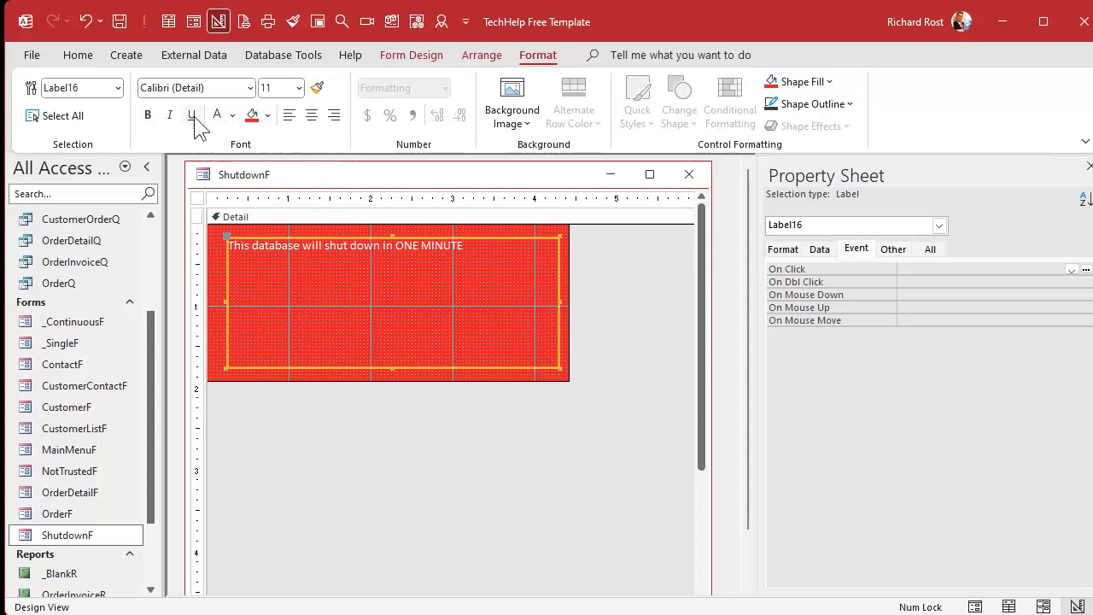
click(146, 115)
click(299, 88)
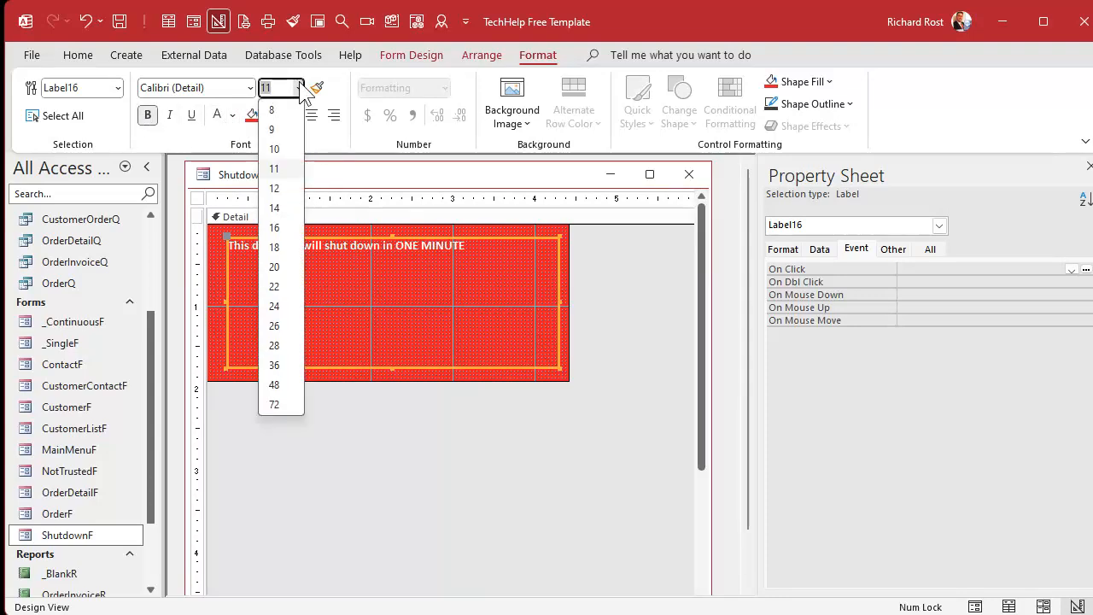
click(284, 331)
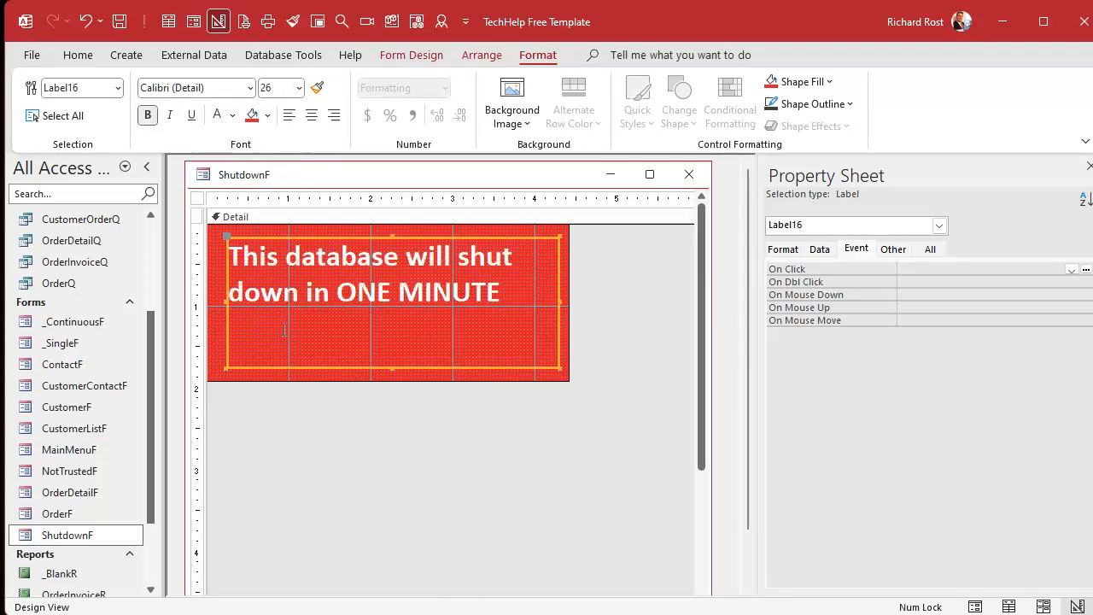
click(312, 115)
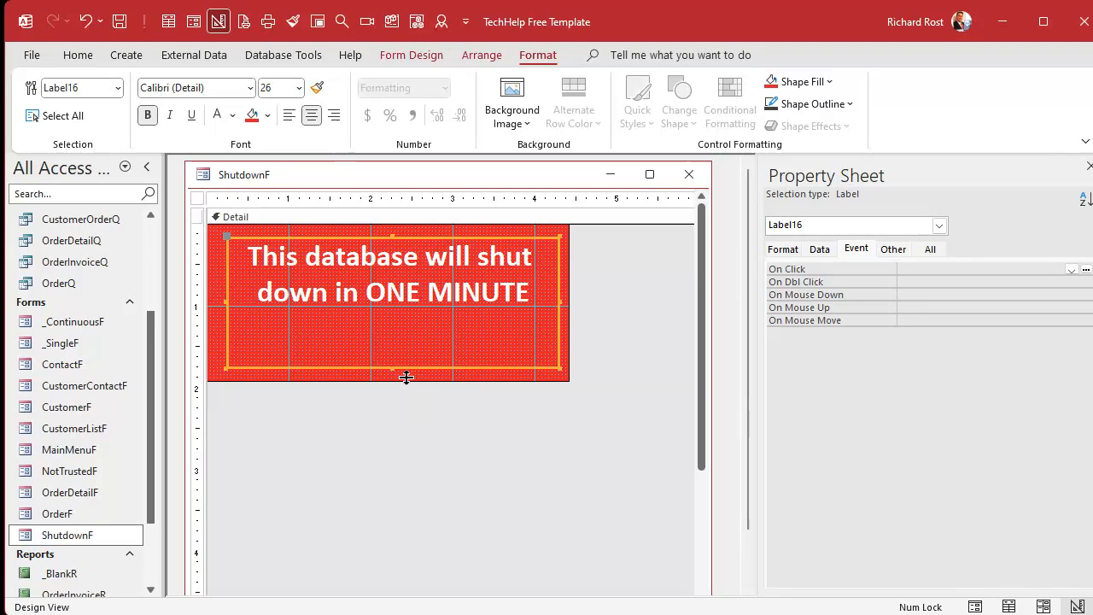
Shorten the message label to about 1 inch and the Detail section to about 1.2 inches, centering the label within the section
drag(392, 369, 390, 315)
click(389, 352)
drag(383, 381, 385, 325)
drag(418, 287, 412, 284)
click(483, 355)
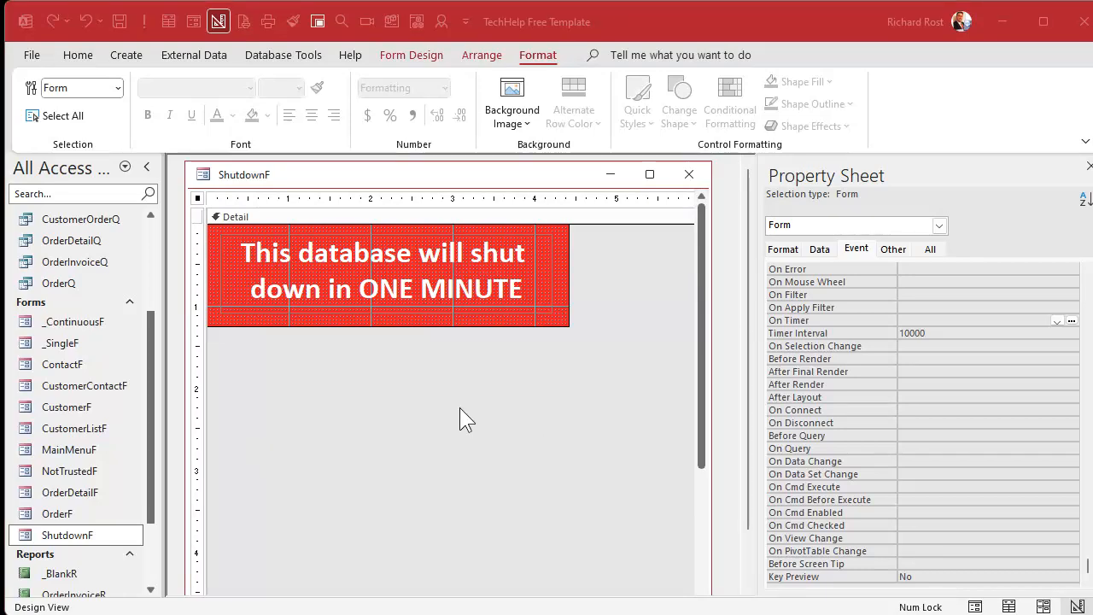
click(409, 290)
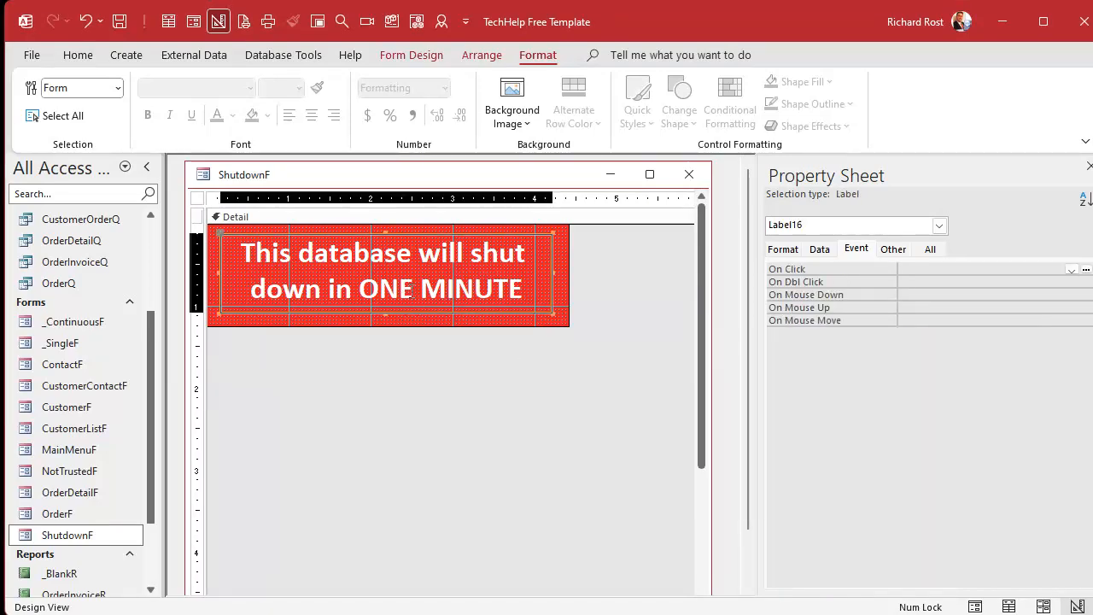
Set the ShutdownF form's Timer Interval to 10000 milliseconds
click(197, 197)
click(935, 333)
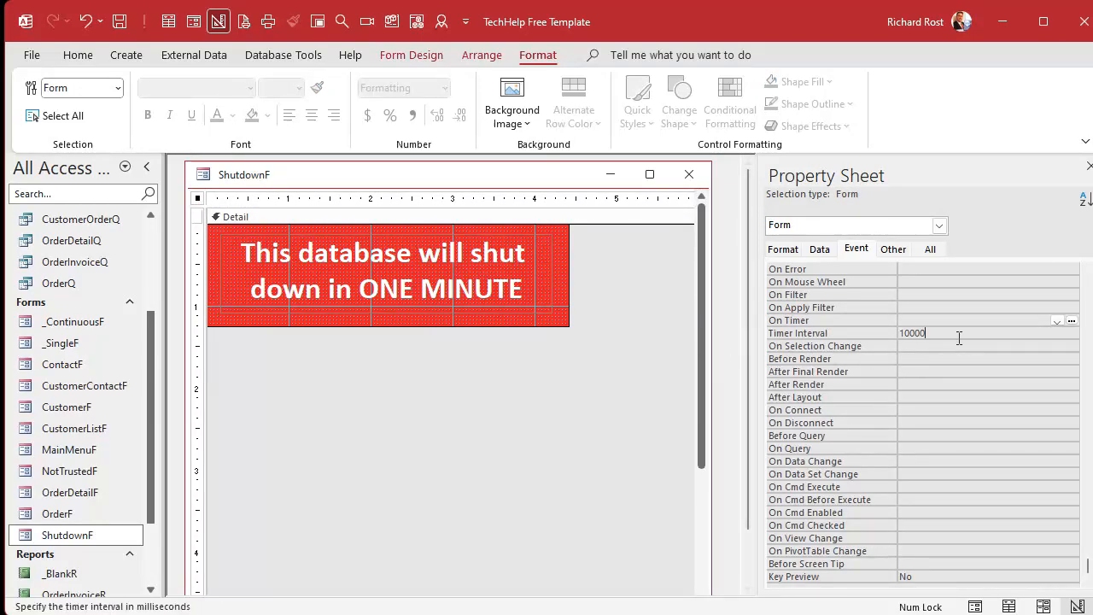
text(6)
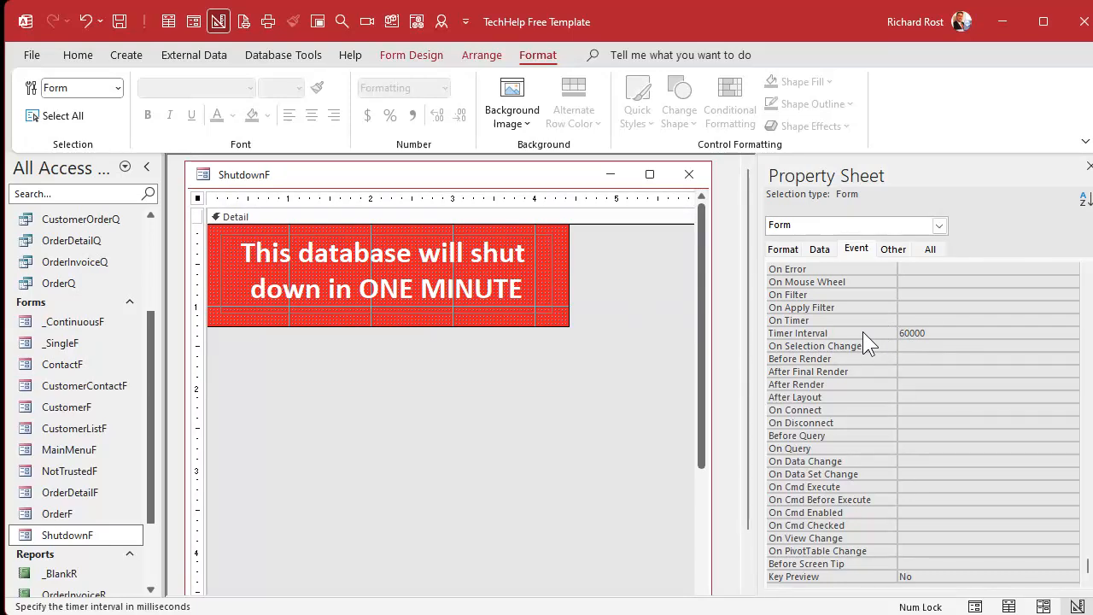
key(Return)
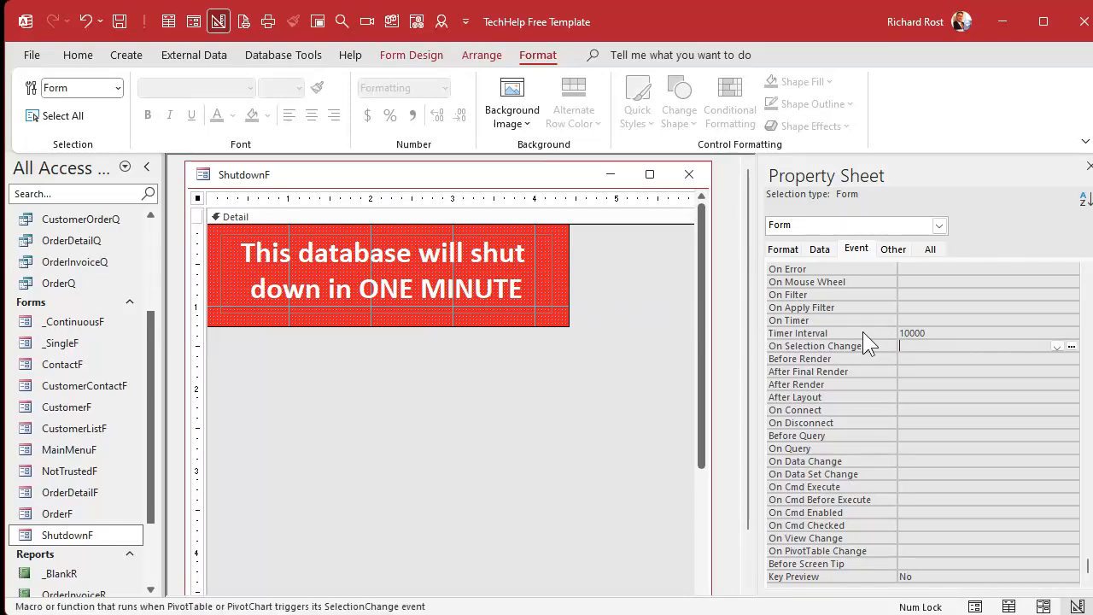
click(948, 334)
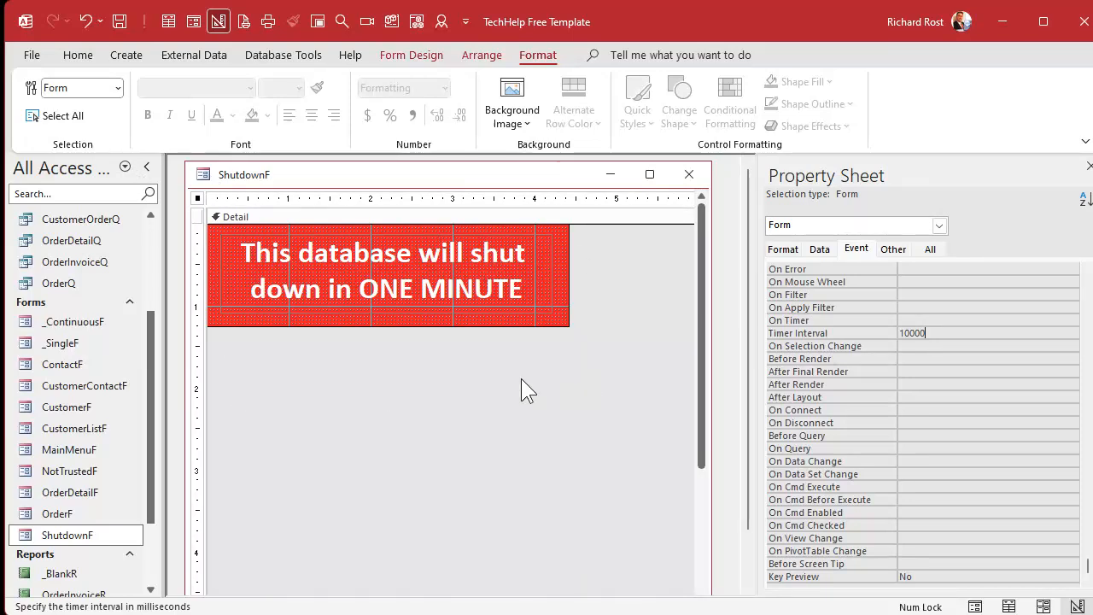
Set the ShutdownF form's Control Box and Close Button properties to No
click(197, 198)
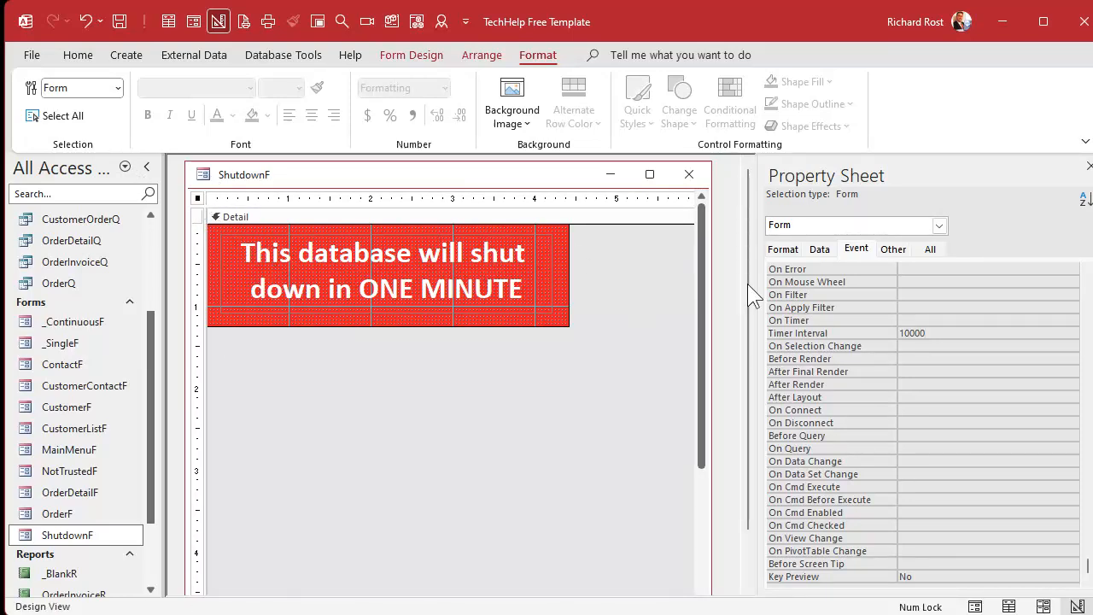
click(784, 248)
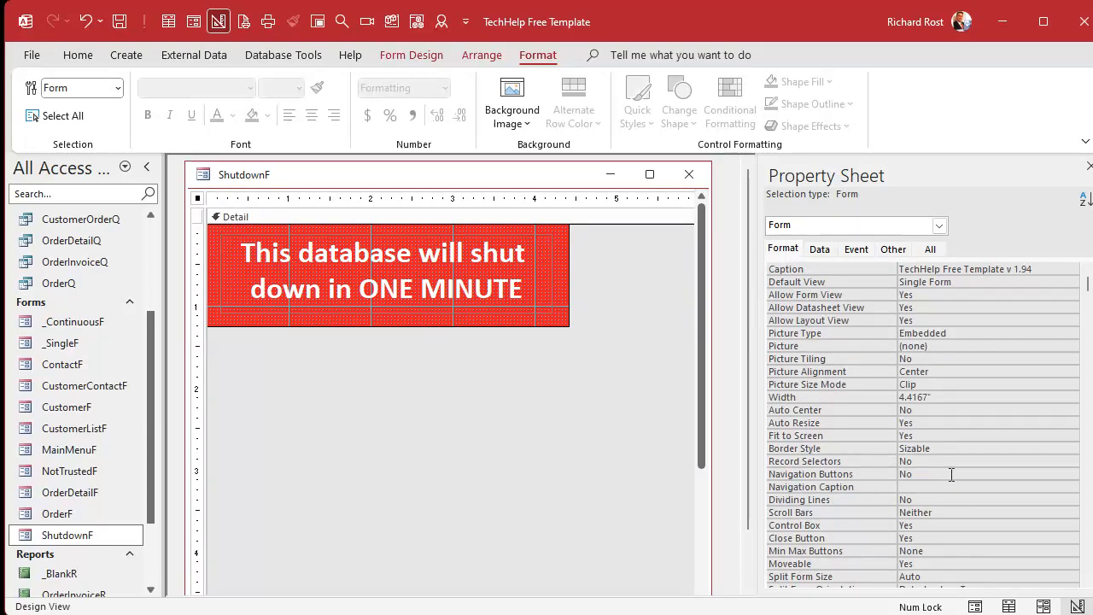
double_click(946, 525)
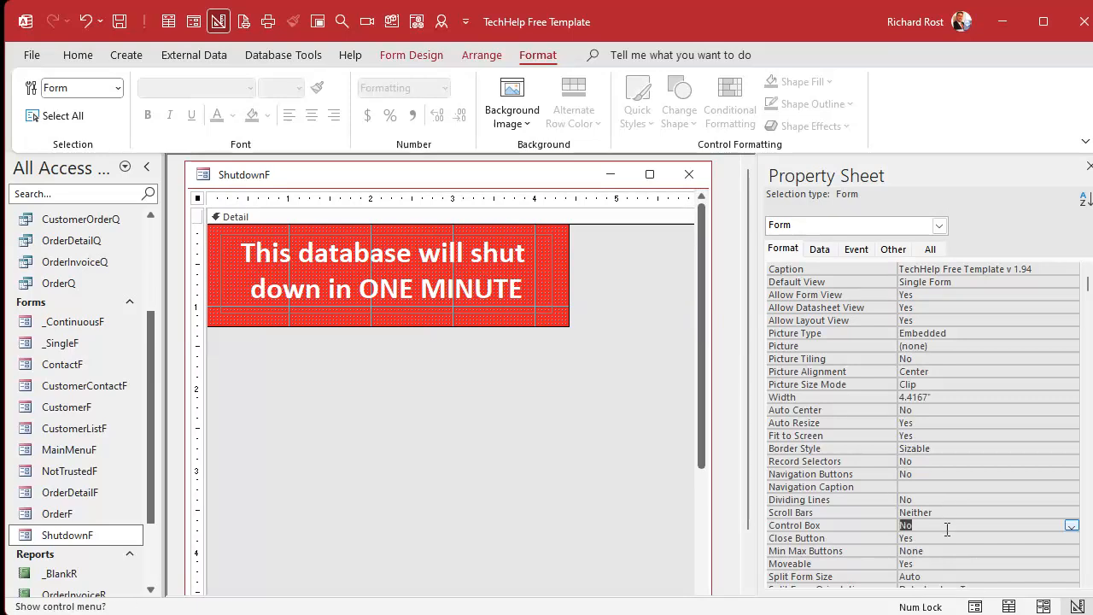
click(203, 177)
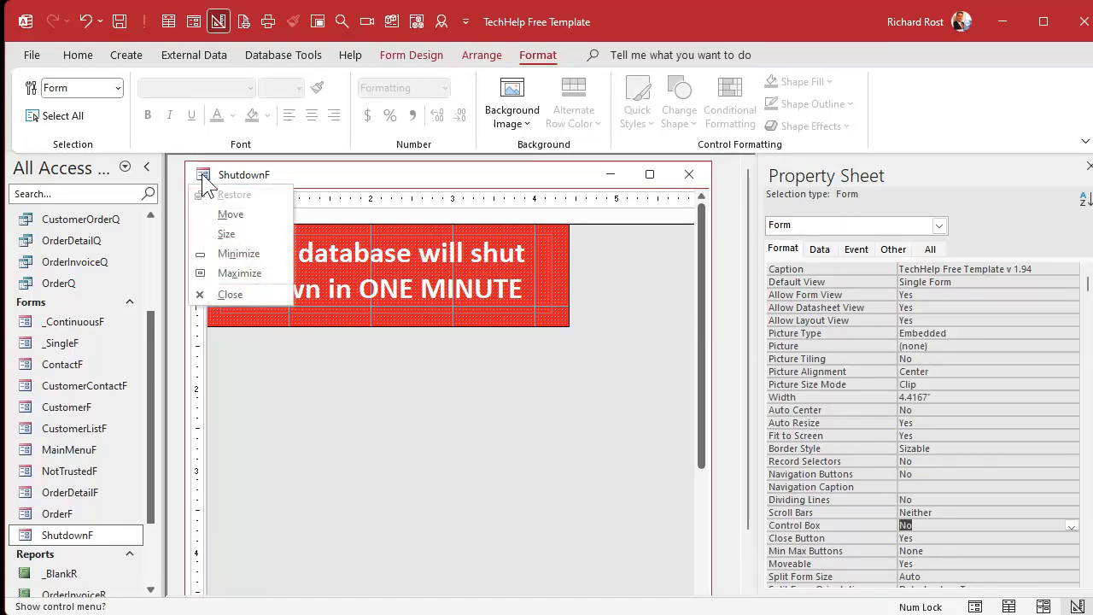
click(929, 524)
double_click(927, 537)
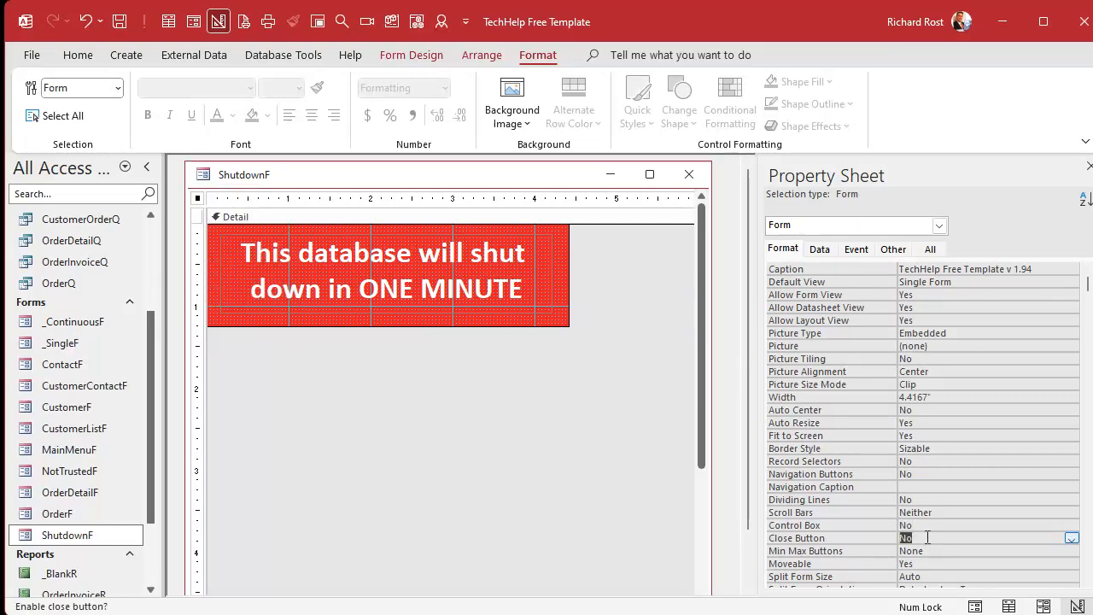
key(Up)
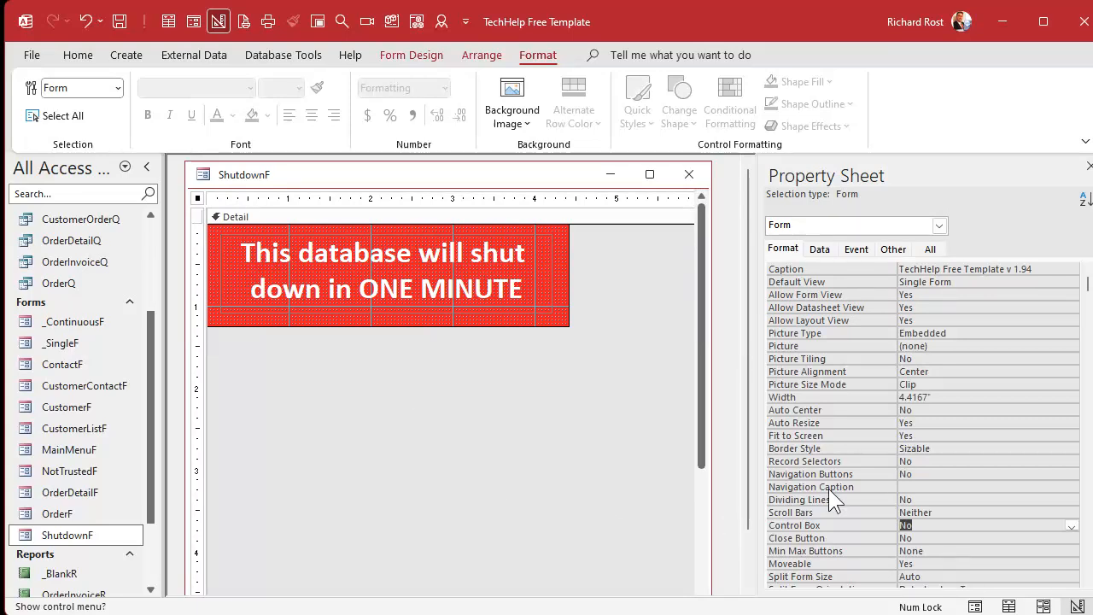
click(924, 486)
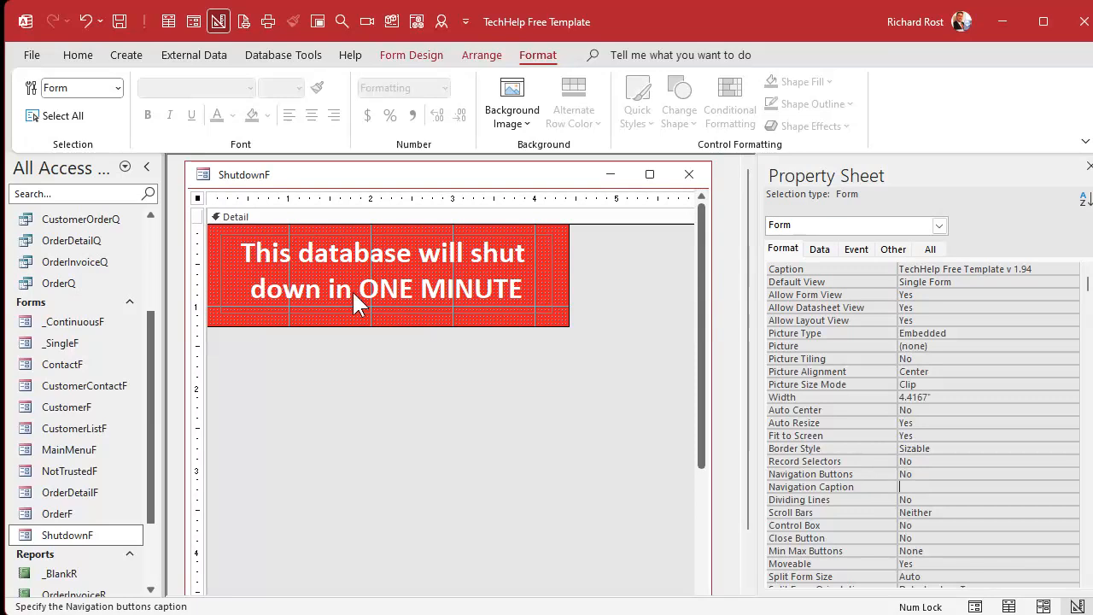
Create an event procedure for the ShutdownF form's On Timer event
click(856, 249)
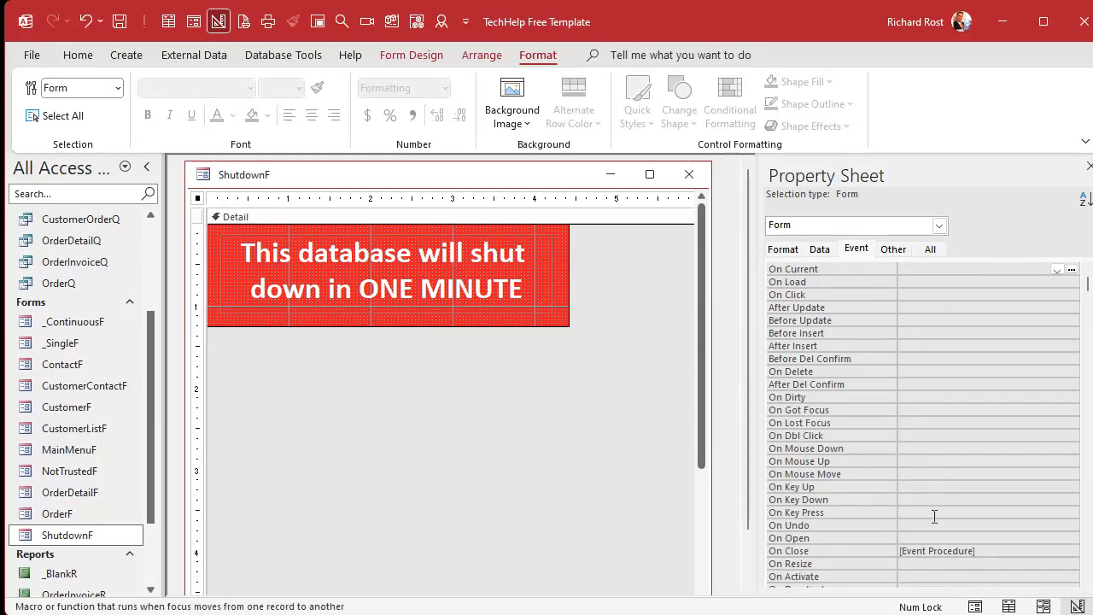
click(197, 199)
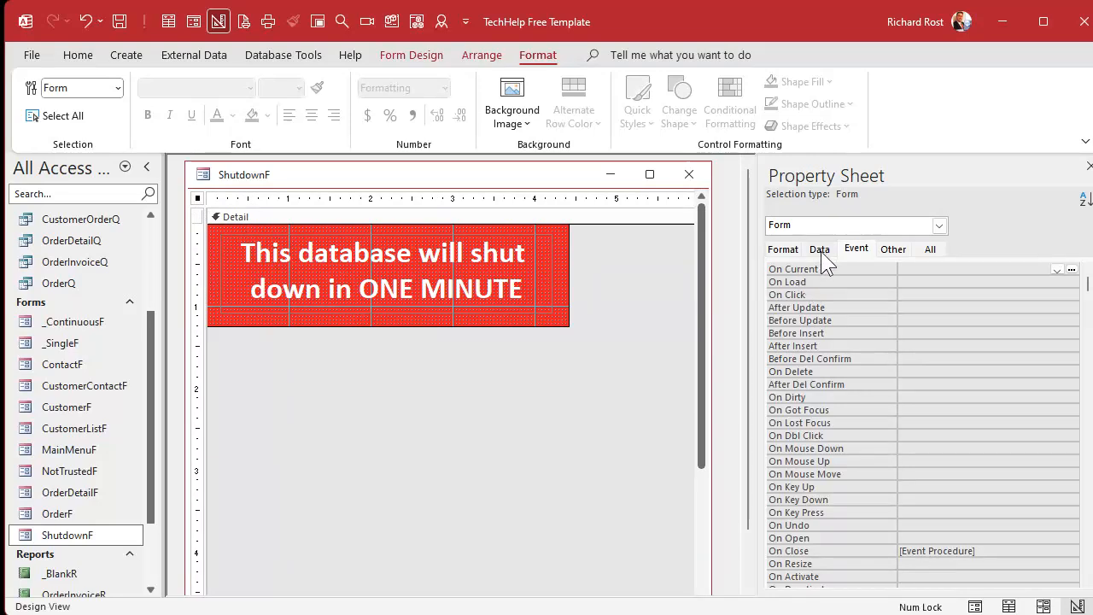
scroll(949, 406, down, 5)
click(934, 486)
click(937, 474)
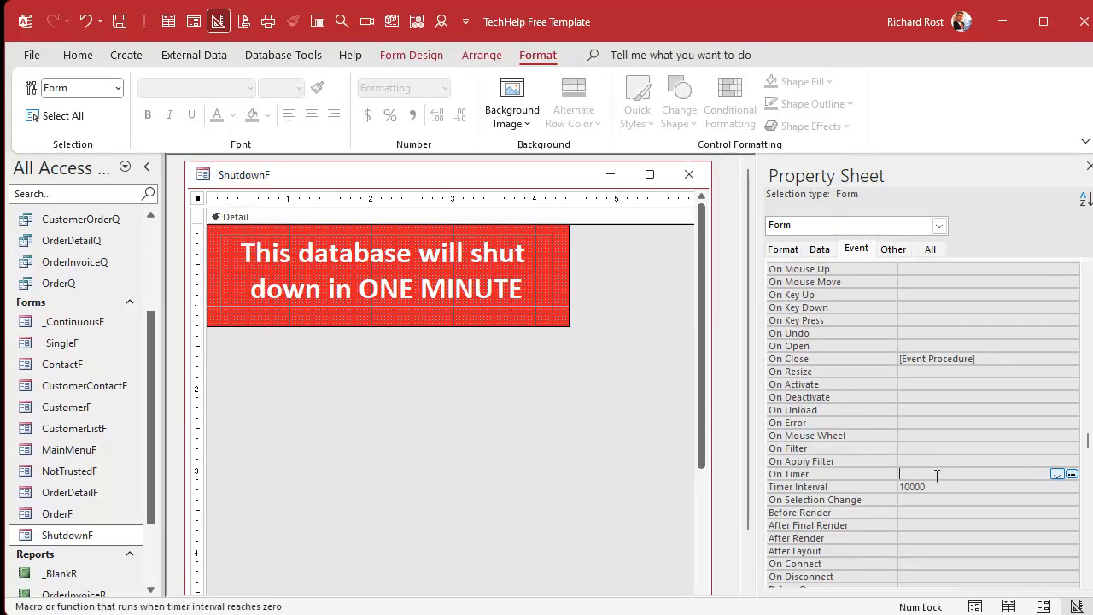
click(1072, 474)
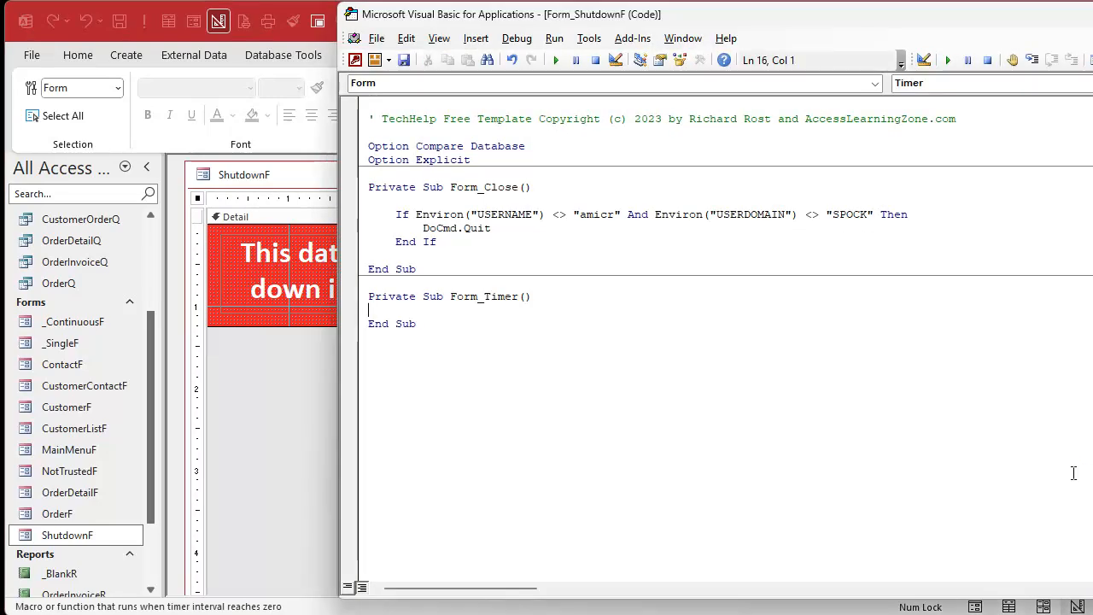
Add the statement DoCmd.Quit to the Form_Timer procedure
key(Return)
key(Tab)
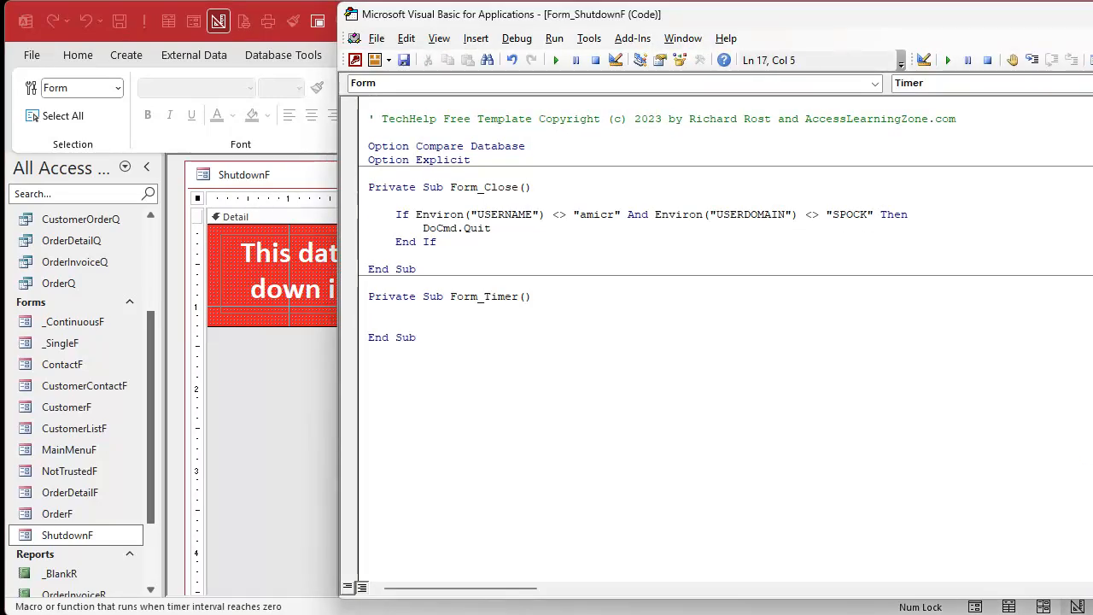
text(docmd.quit)
key(Return)
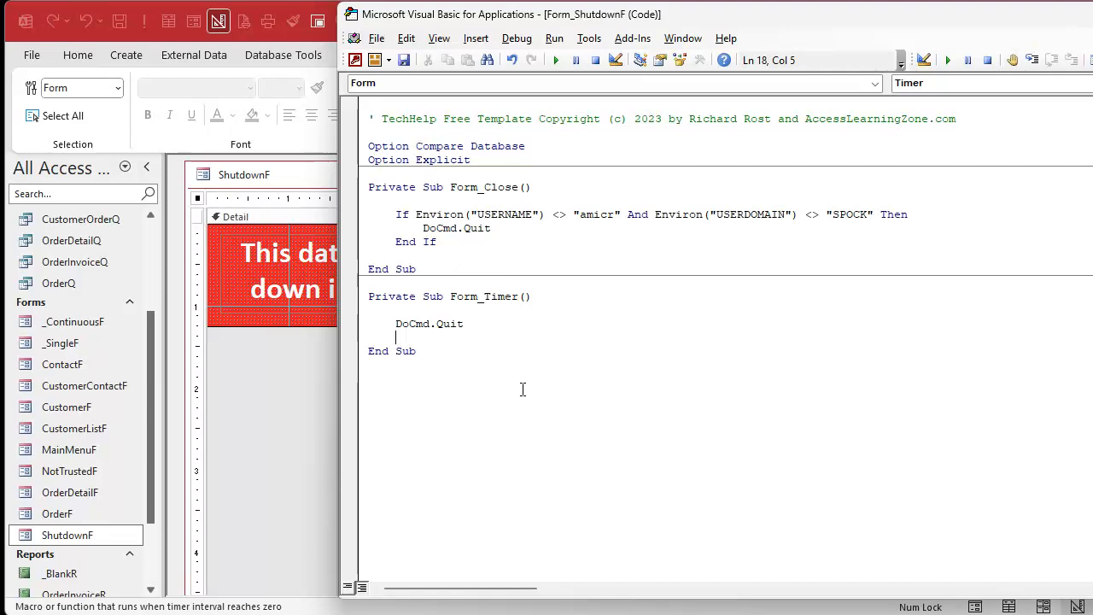
drag(396, 217, 969, 217)
click(468, 323)
Compile the BlankTemplate project and return from the code editor to the ShutdownF form design
click(517, 38)
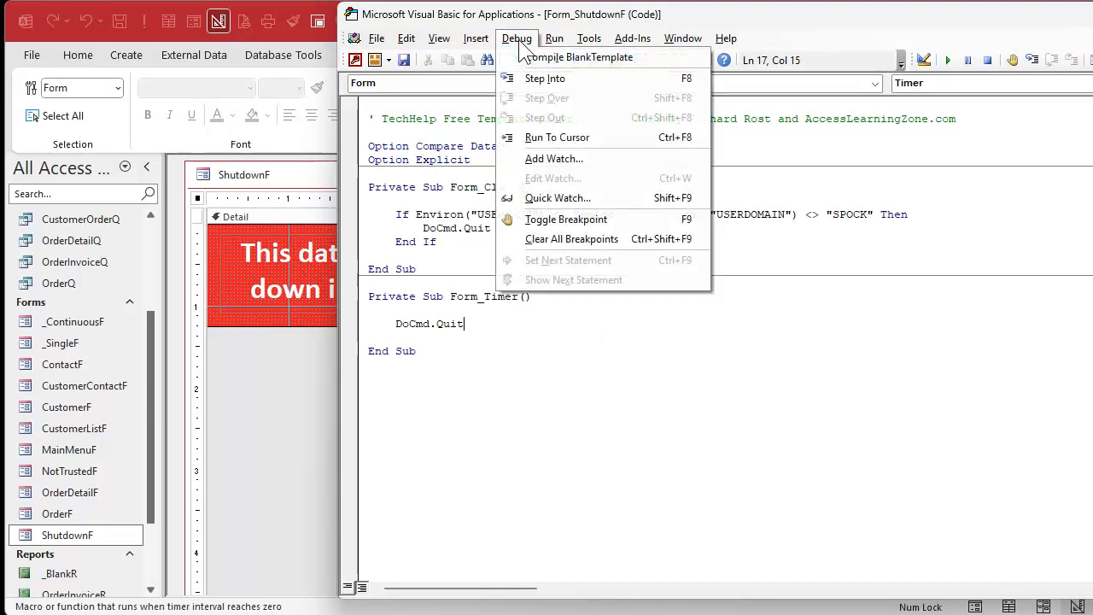
click(568, 58)
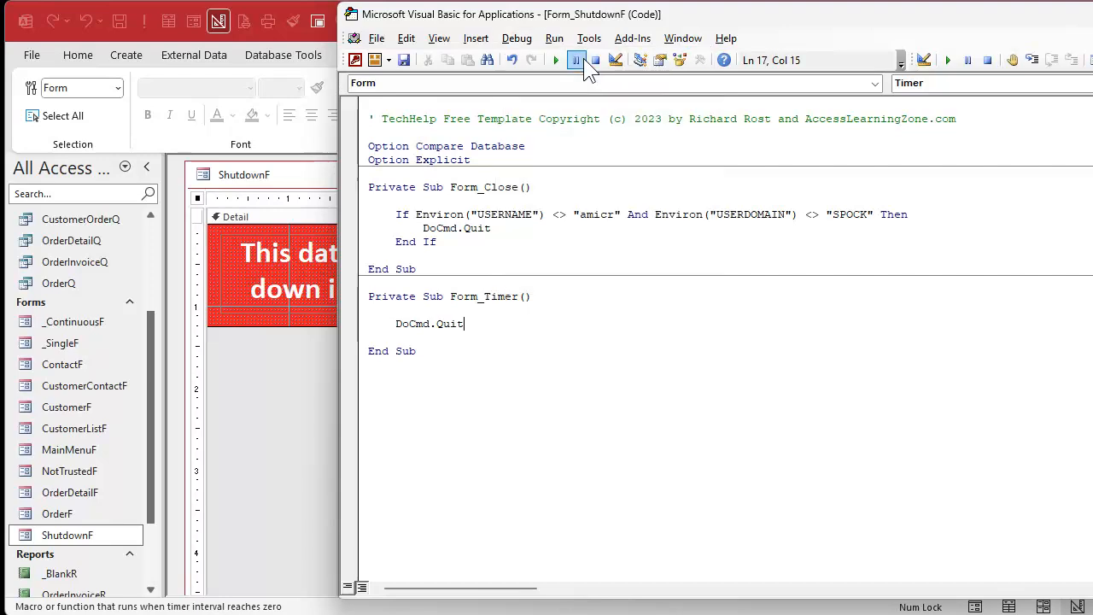
key(alt+q)
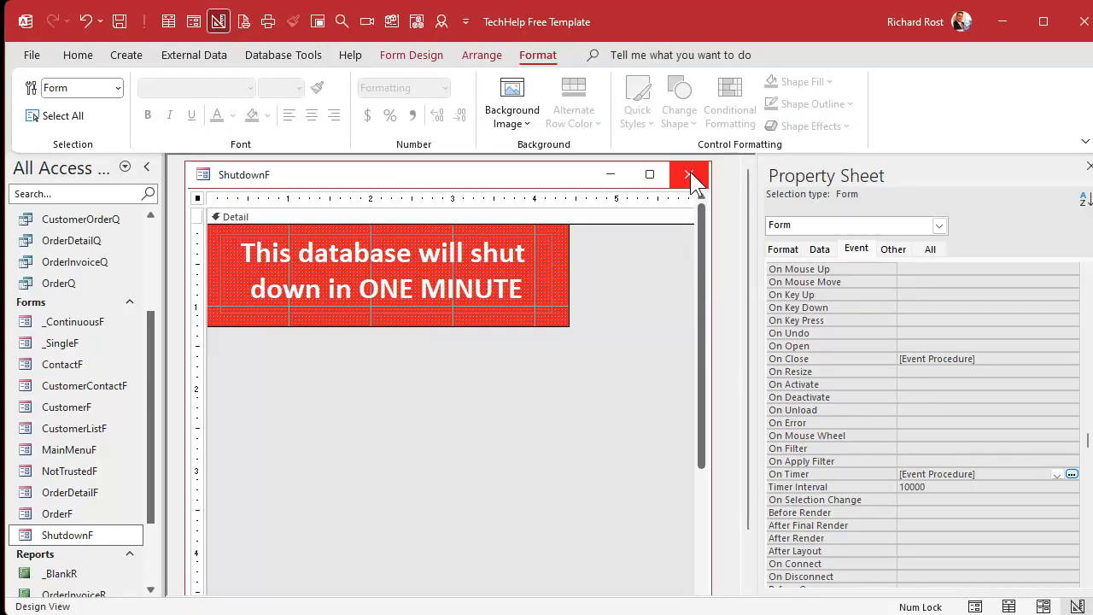
Close the ShutdownF form and exit the database, allowing the clipboard to be emptied
click(690, 172)
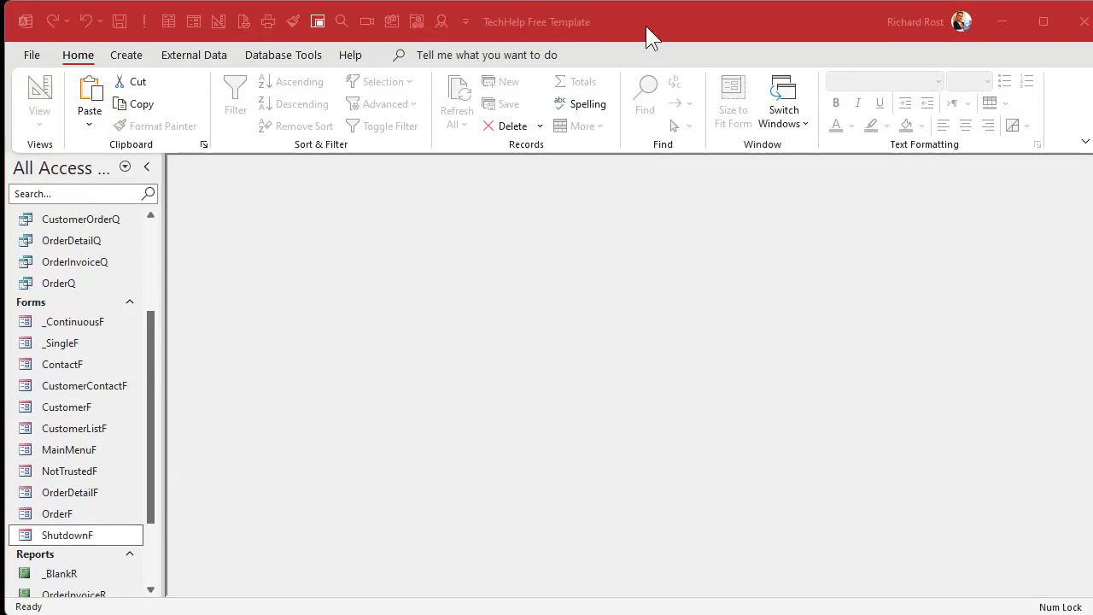
click(1078, 21)
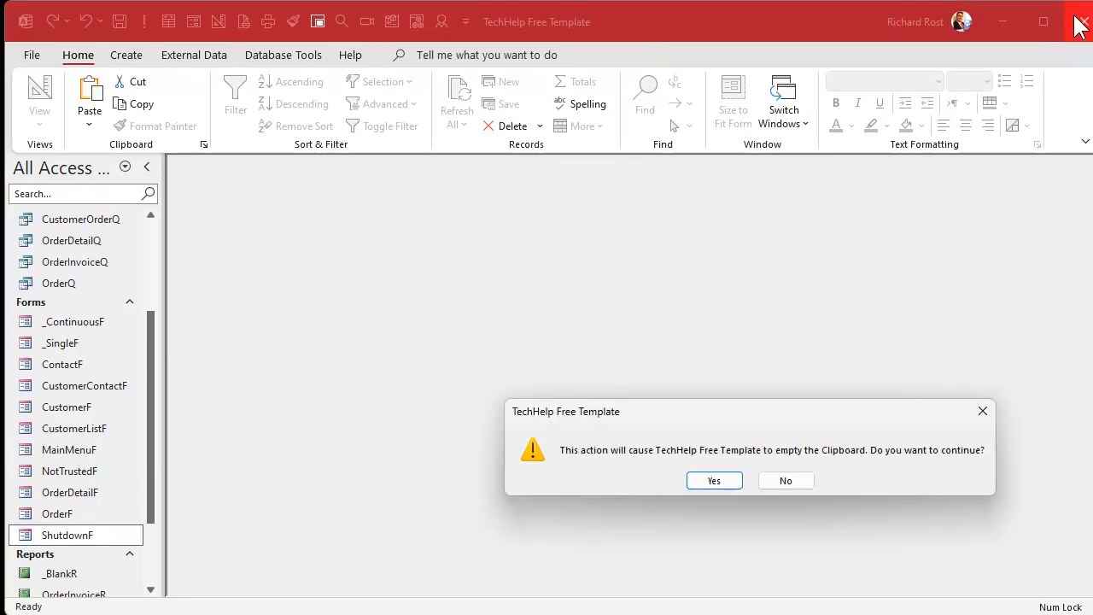
click(708, 480)
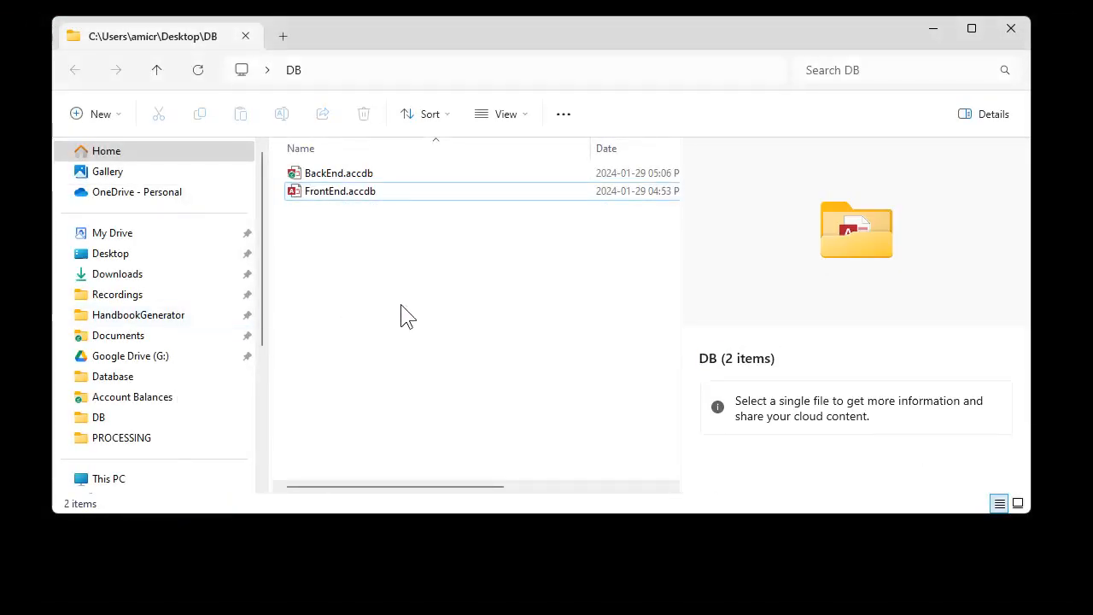
Make two copies of FrontEnd.accdb inside the DB folder in File Explorer
click(340, 194)
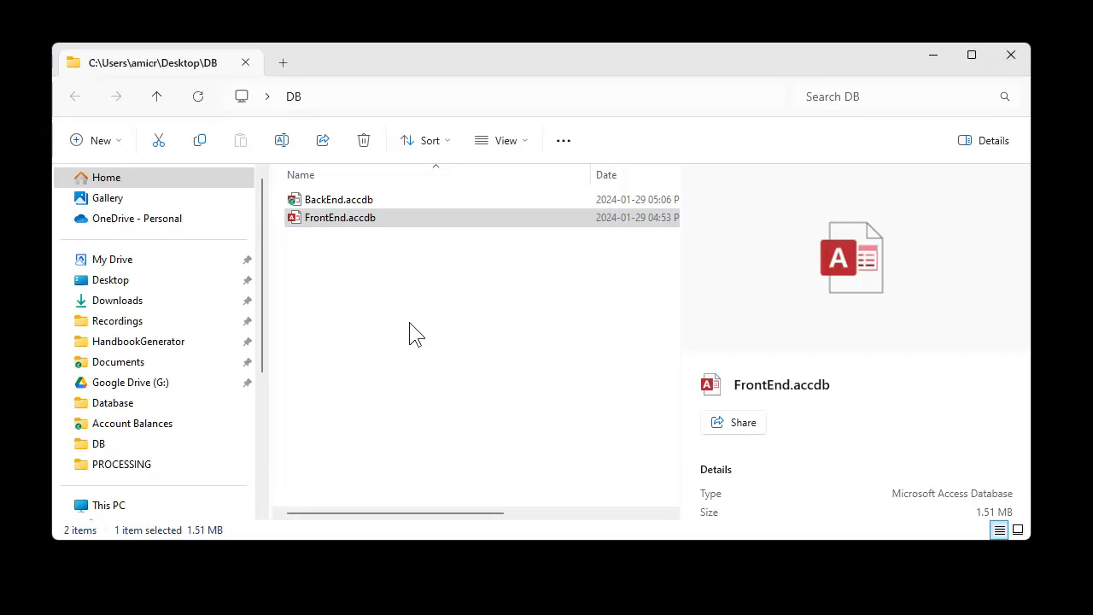
click(349, 221)
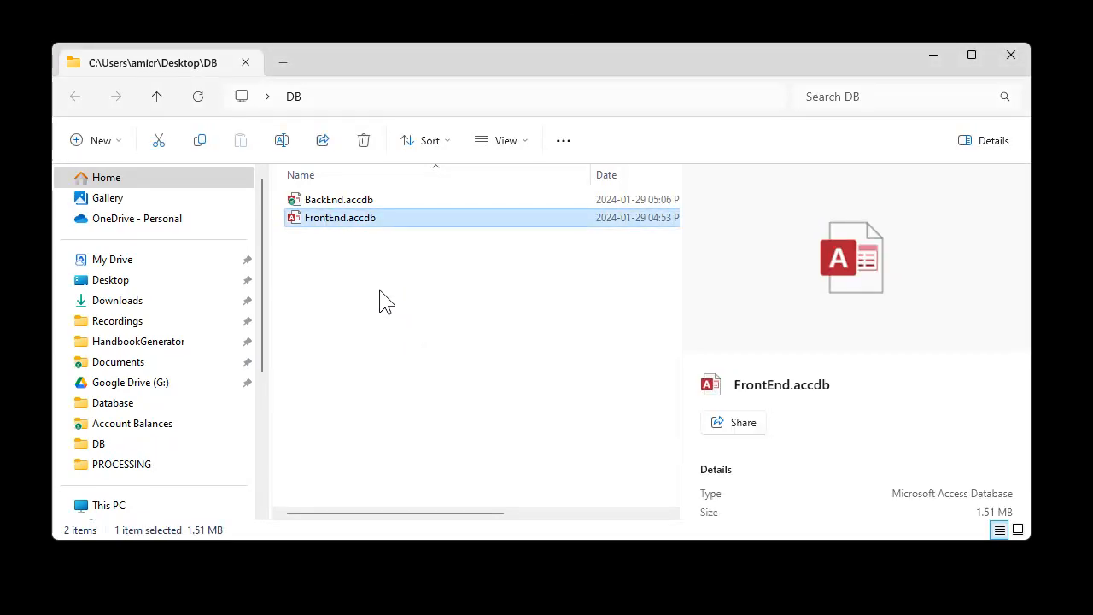
key(ctrl+c)
key(ctrl+v)
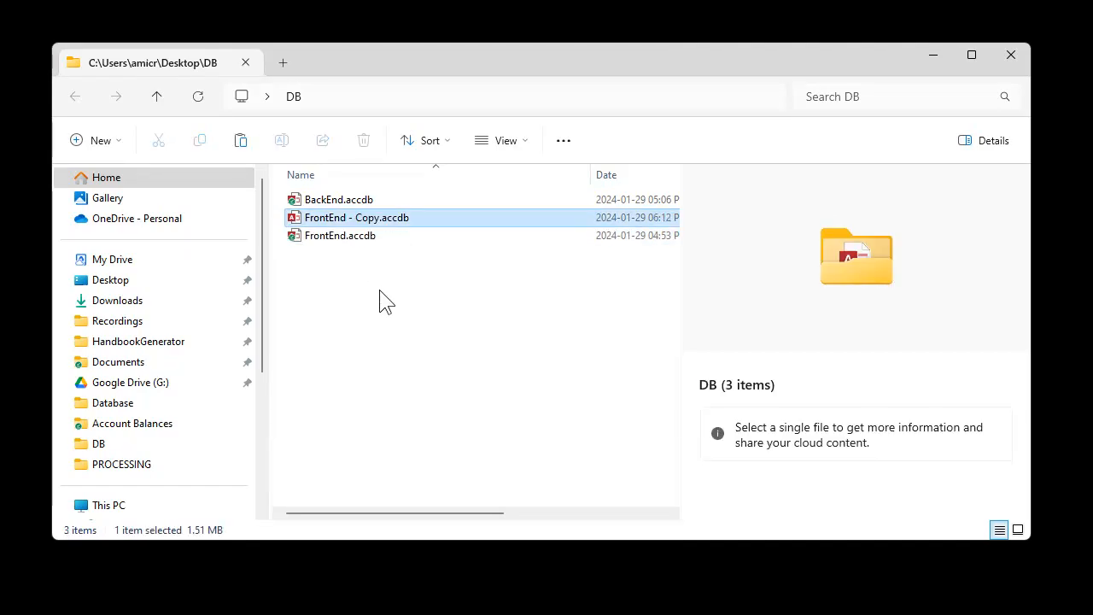
key(ctrl+v)
Rename the file "FrontEnd - Copy.accdb" as "FrontEnd 2.accdb"
click(361, 256)
click(363, 237)
click(353, 242)
drag(347, 237, 378, 240)
text(2)
Rename the file "FrontEnd - Copy (2).accdb" as "FrontEnd 3.accdb"
click(356, 220)
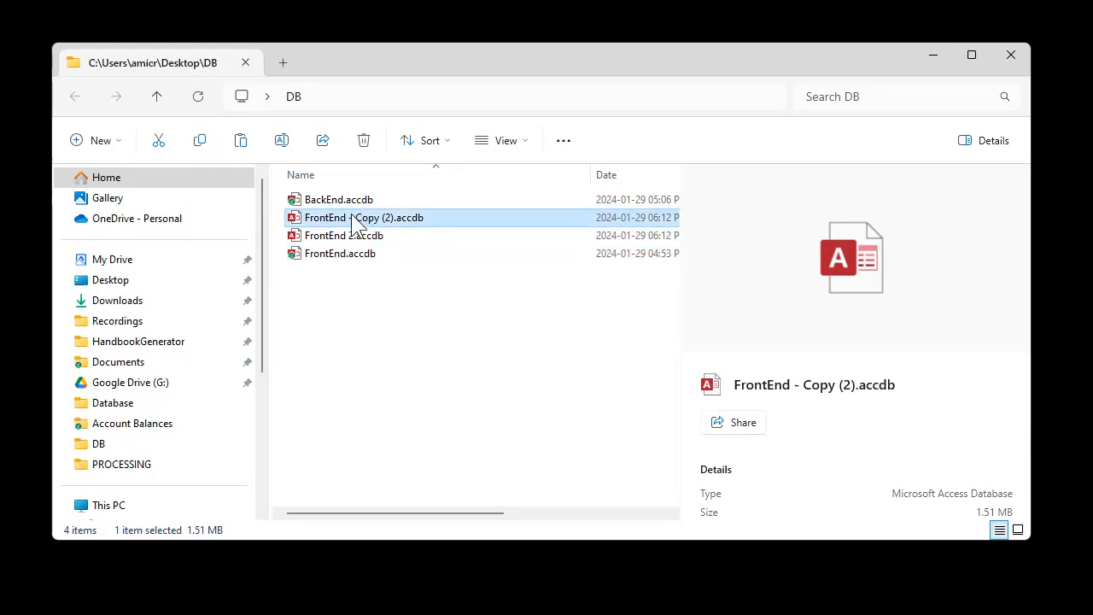
click(355, 219)
drag(348, 218, 391, 215)
text(3)
click(428, 366)
Open FrontEnd.accdb in Access, collapse its ribbon and Navigation Pane, and shrink the window to fit around the Main Menu form
click(357, 255)
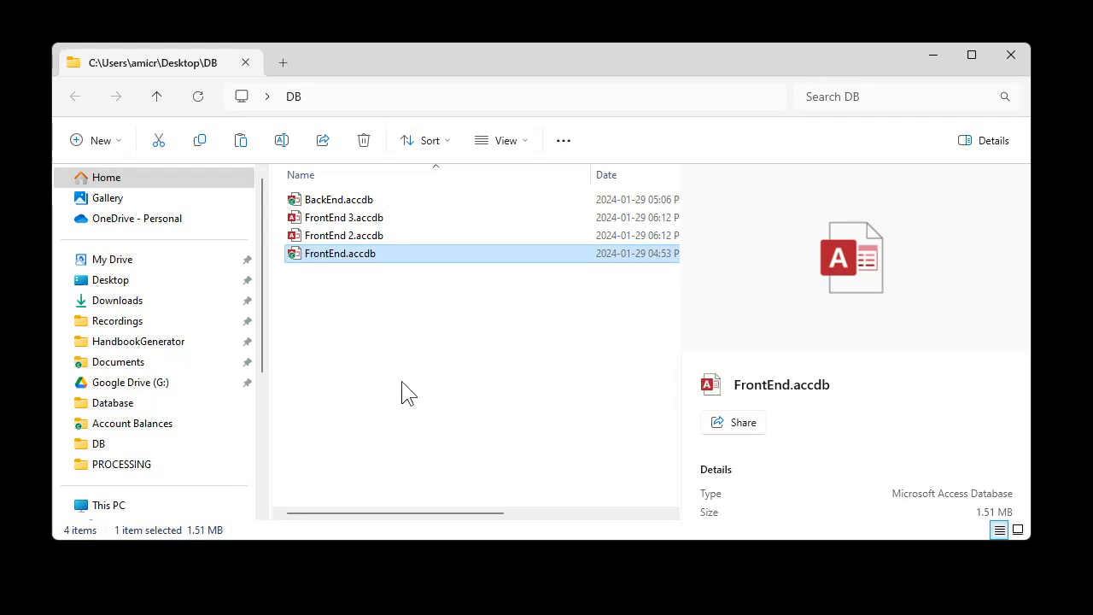
double_click(335, 255)
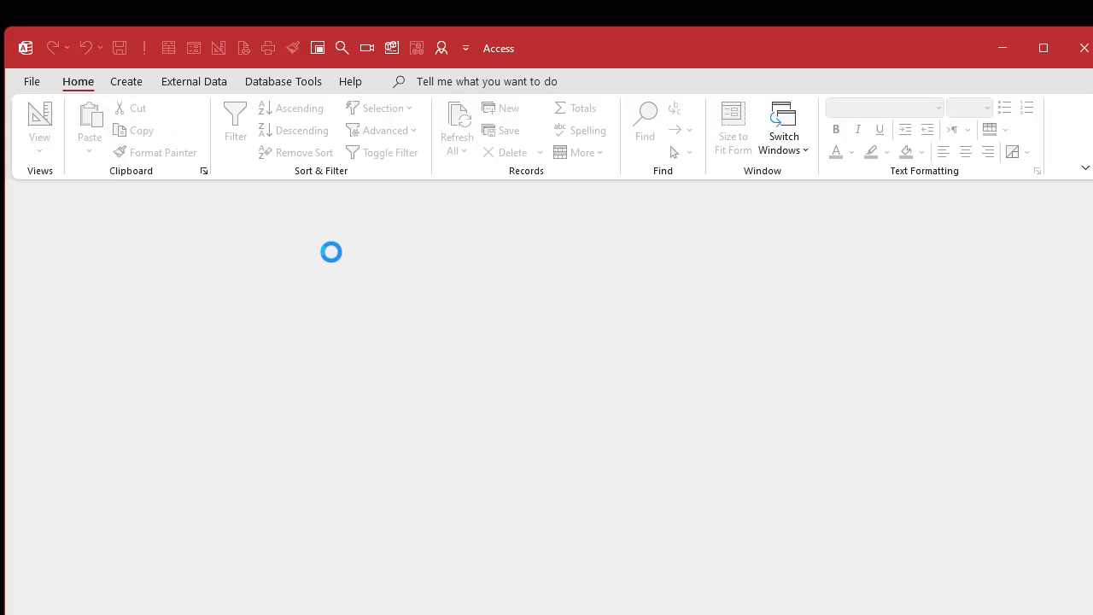
double_click(79, 81)
drag(1092, 613, 453, 456)
click(146, 108)
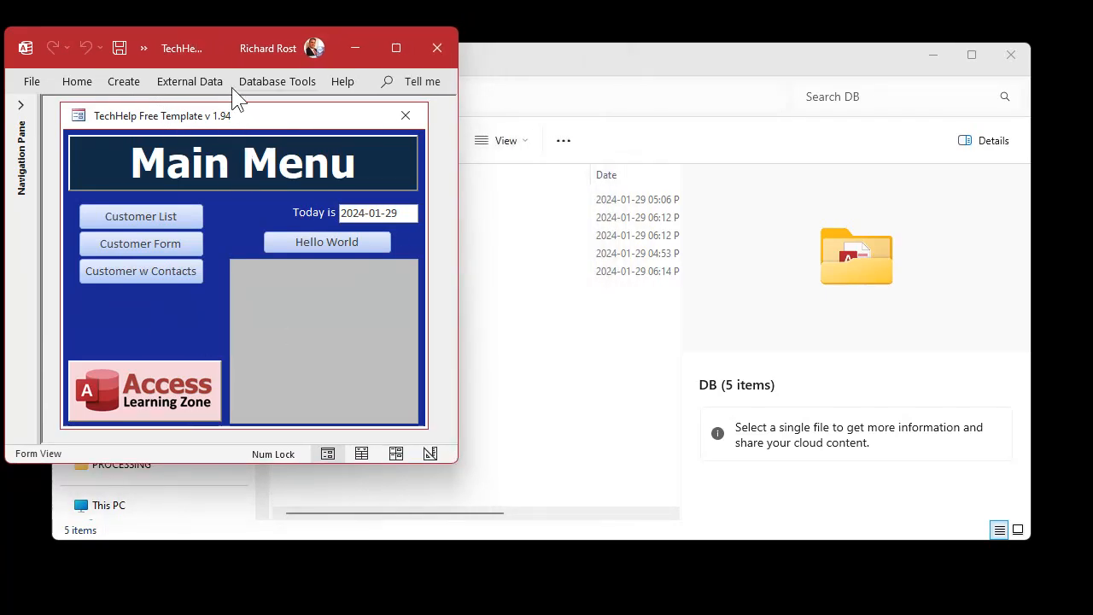
drag(225, 62, 273, 110)
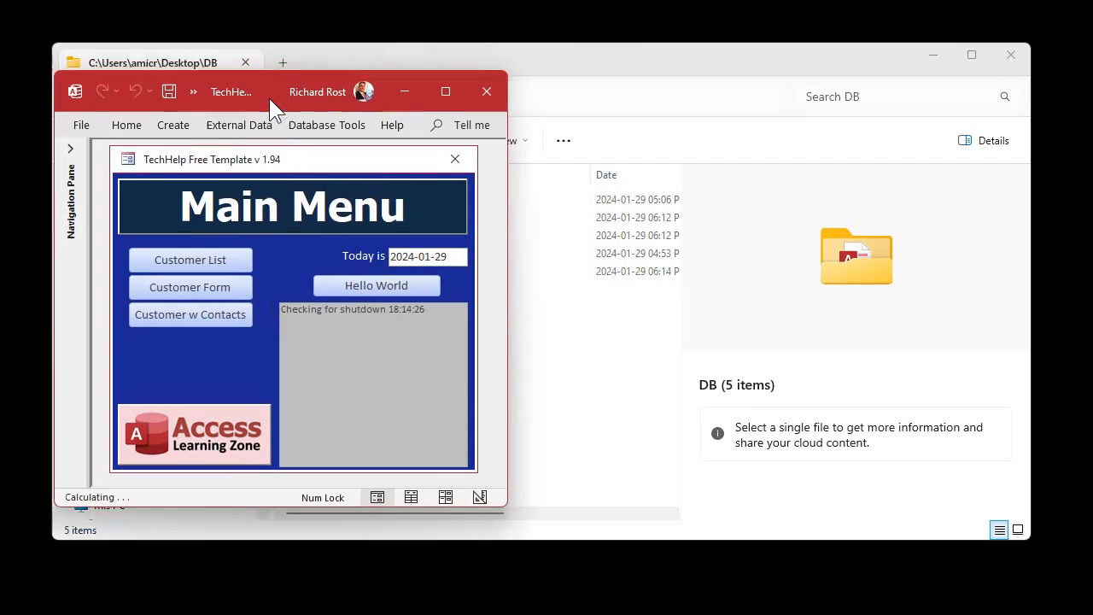
Close and reopen FrontEnd.accdb, and move its compact window clear of the front-end files in File Explorer
click(486, 91)
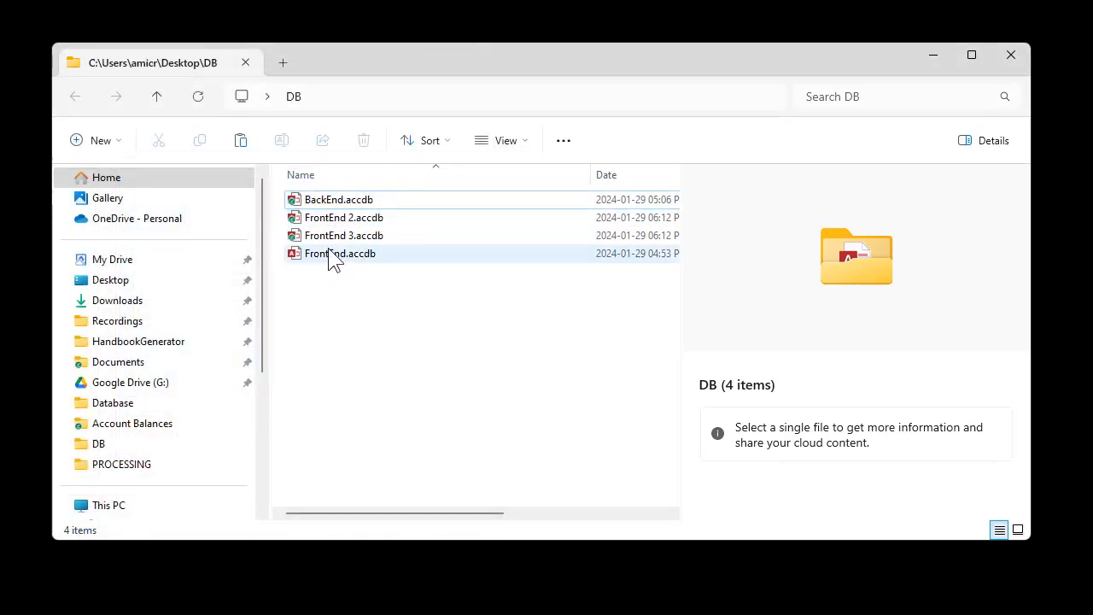
double_click(333, 254)
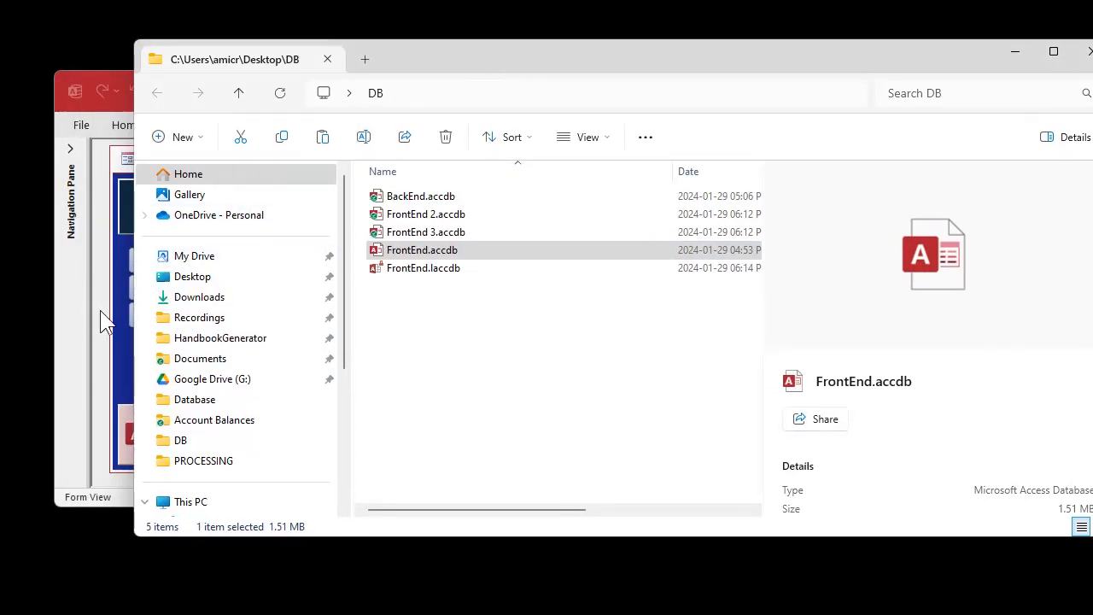
click(103, 323)
drag(331, 104, 290, 377)
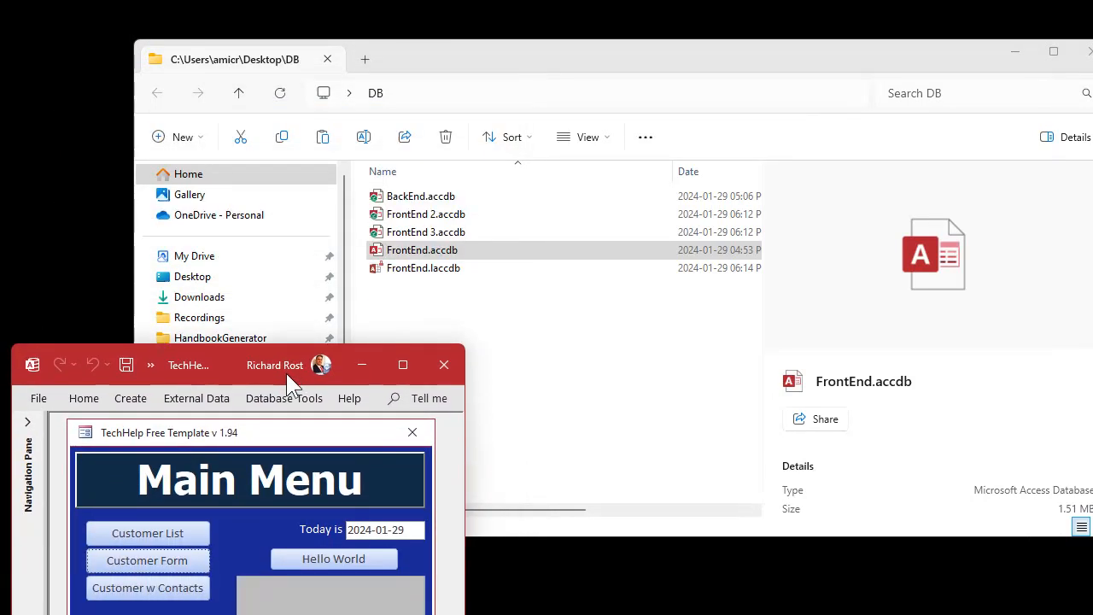
Open FrontEnd 2.accdb, collapse its Navigation Pane, widen the Main Menu form to full width, and place the window beside the first front end
double_click(427, 214)
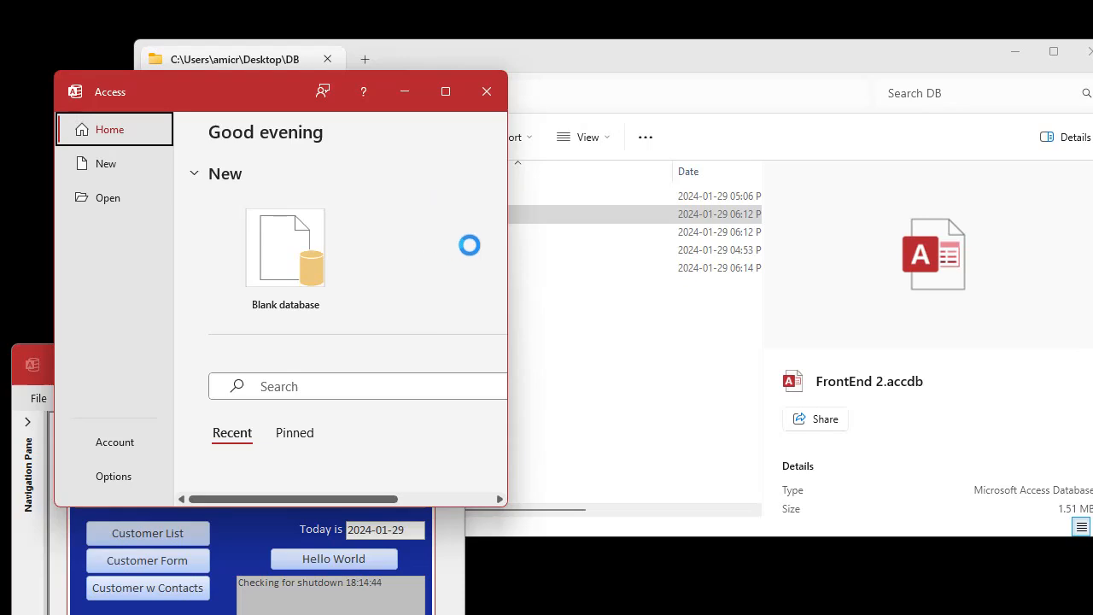
click(195, 154)
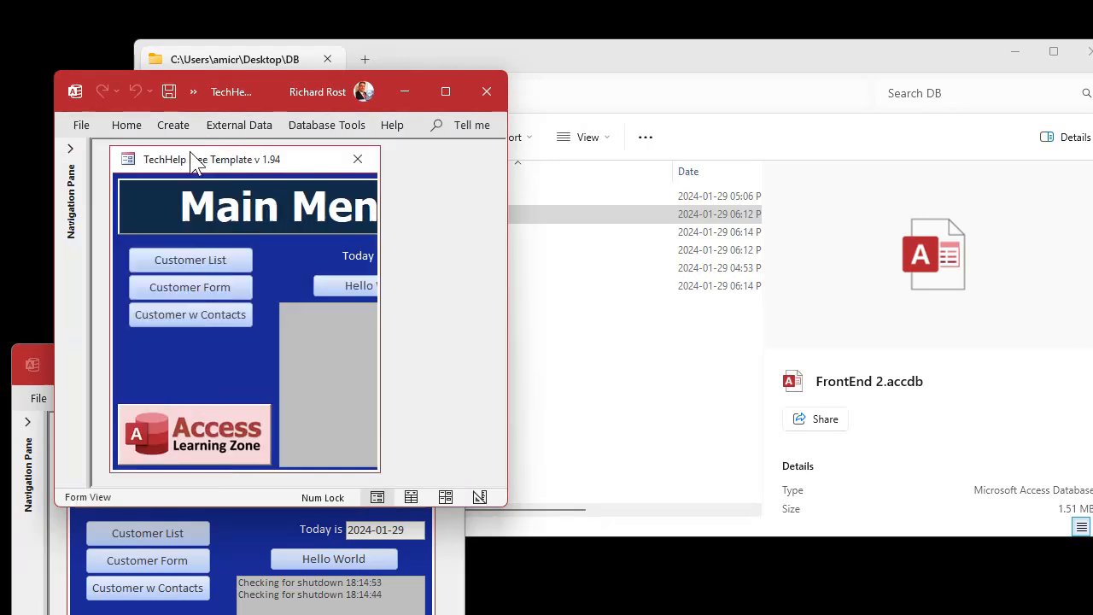
drag(381, 395, 492, 374)
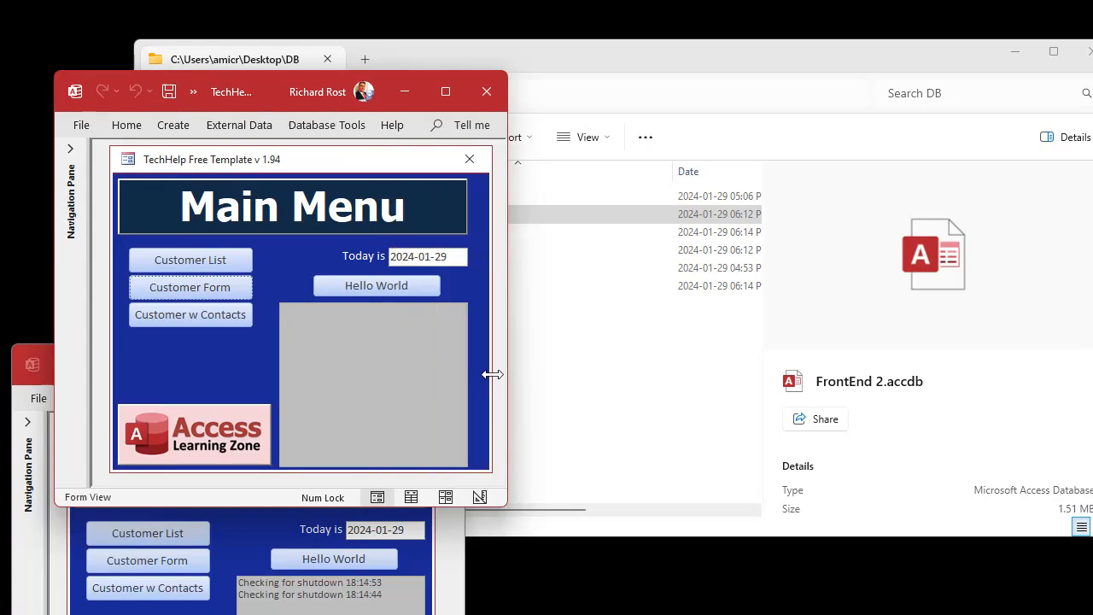
drag(277, 100, 699, 377)
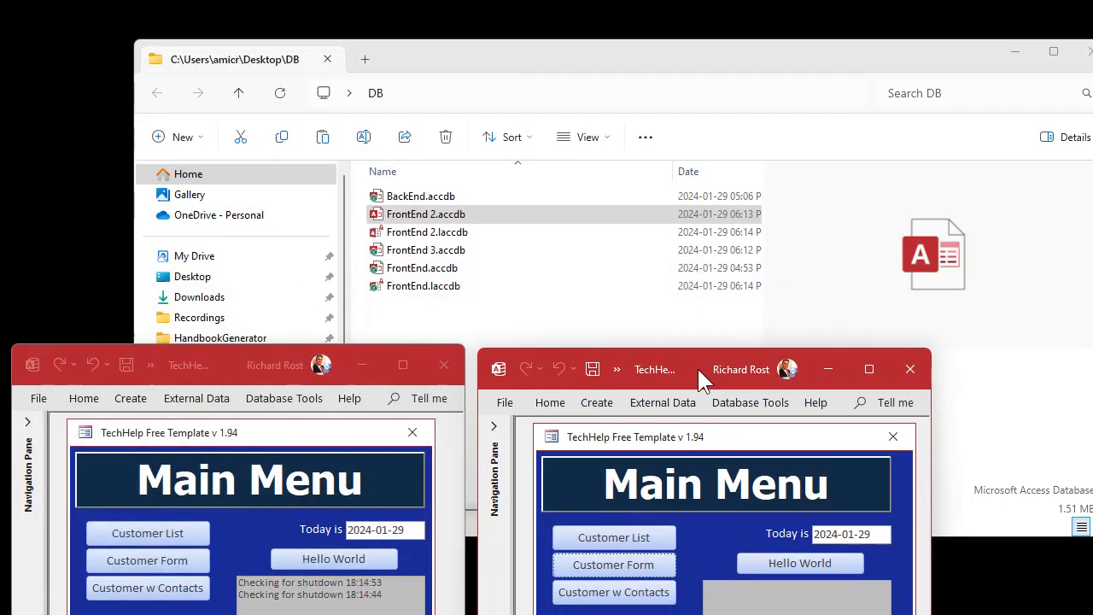
Open FrontEnd 3.accdb, collapse its Navigation Pane, widen the Main Menu form, and move its window away from the other front ends
double_click(445, 253)
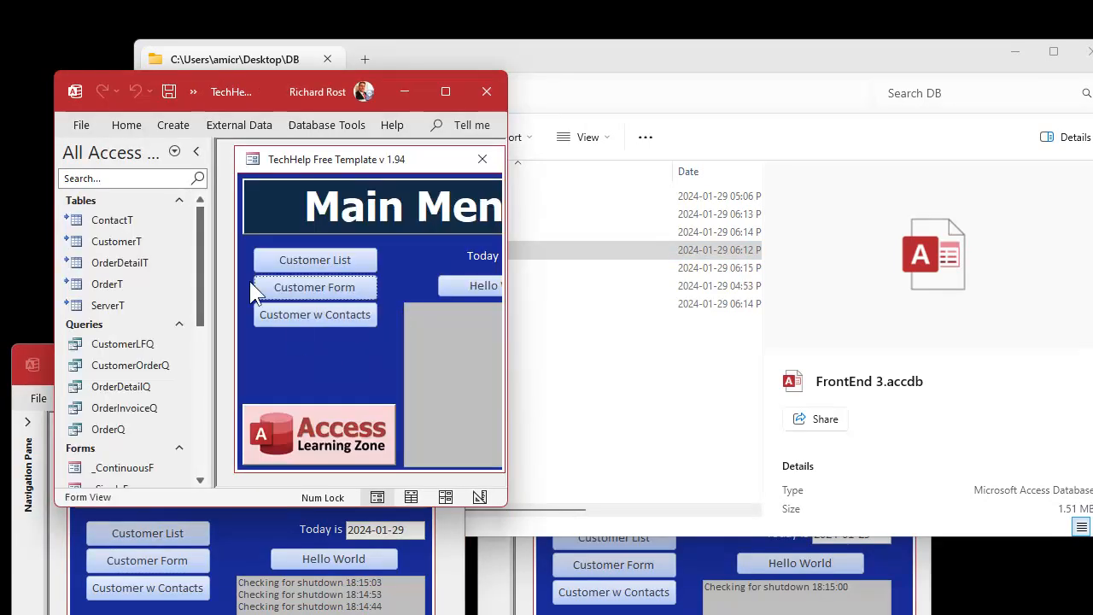
click(196, 151)
drag(381, 286, 490, 275)
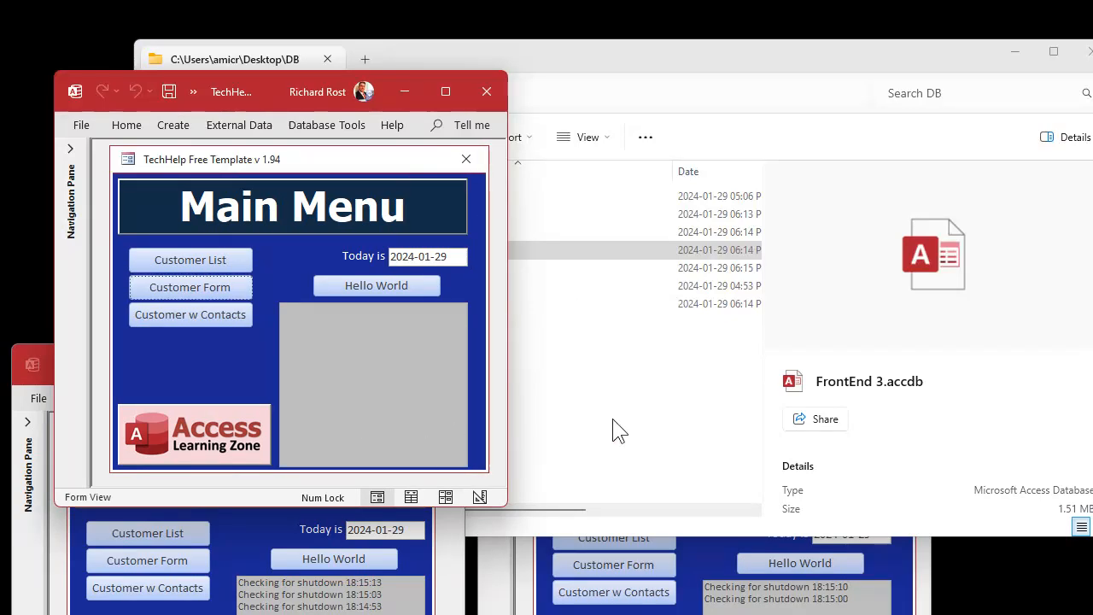
drag(280, 97, 894, 232)
Arrange the three front-end windows so that each Main Menu form and its shutdown-check log can be watched at once
click(247, 373)
drag(230, 373, 222, 37)
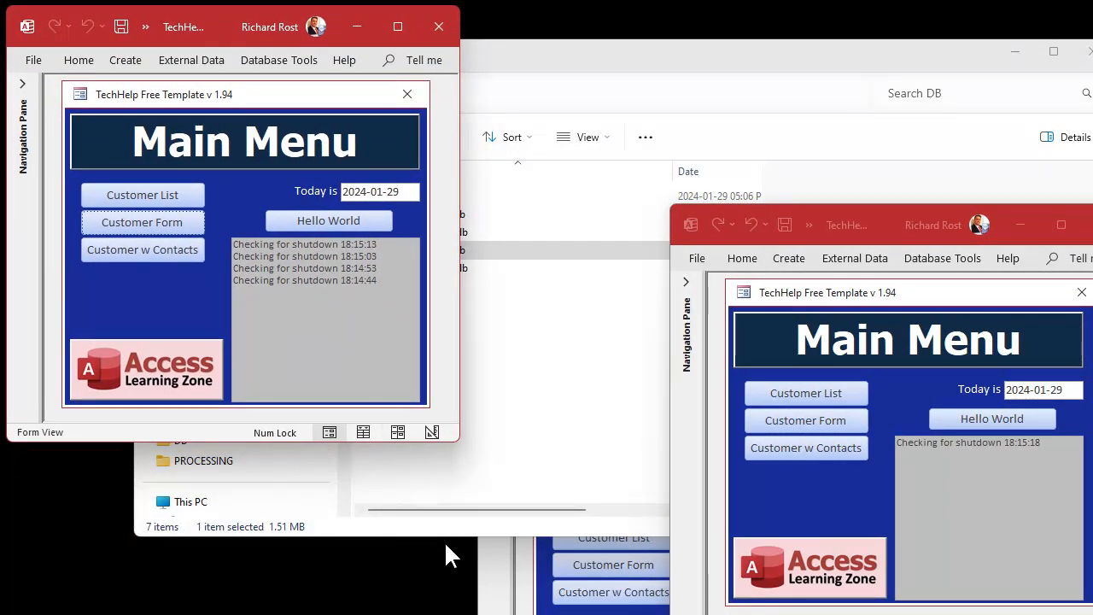
click(525, 579)
drag(700, 381, 680, 39)
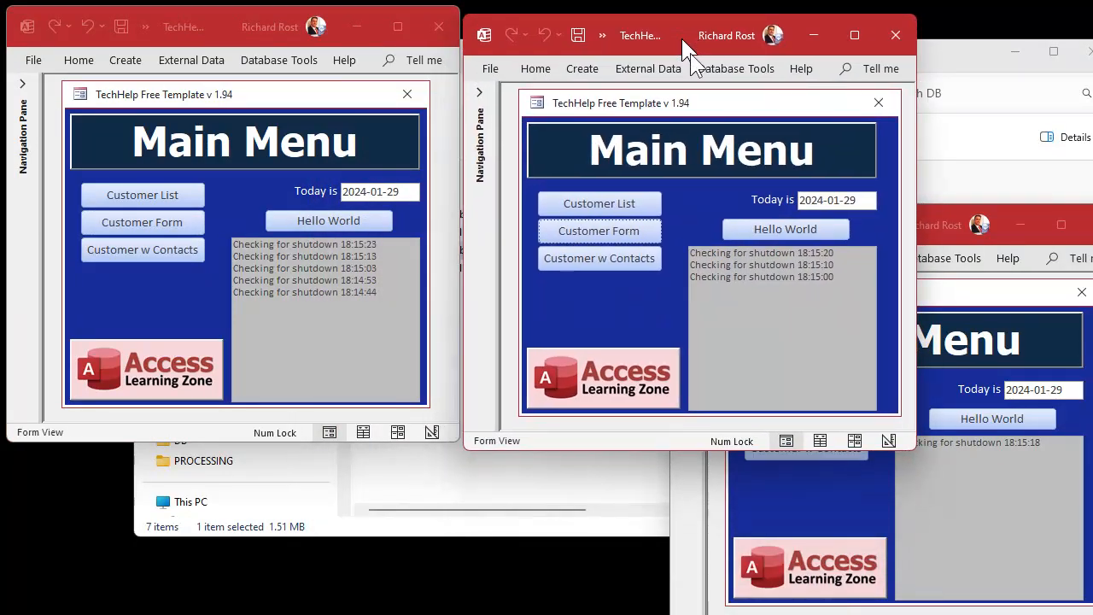
click(1025, 301)
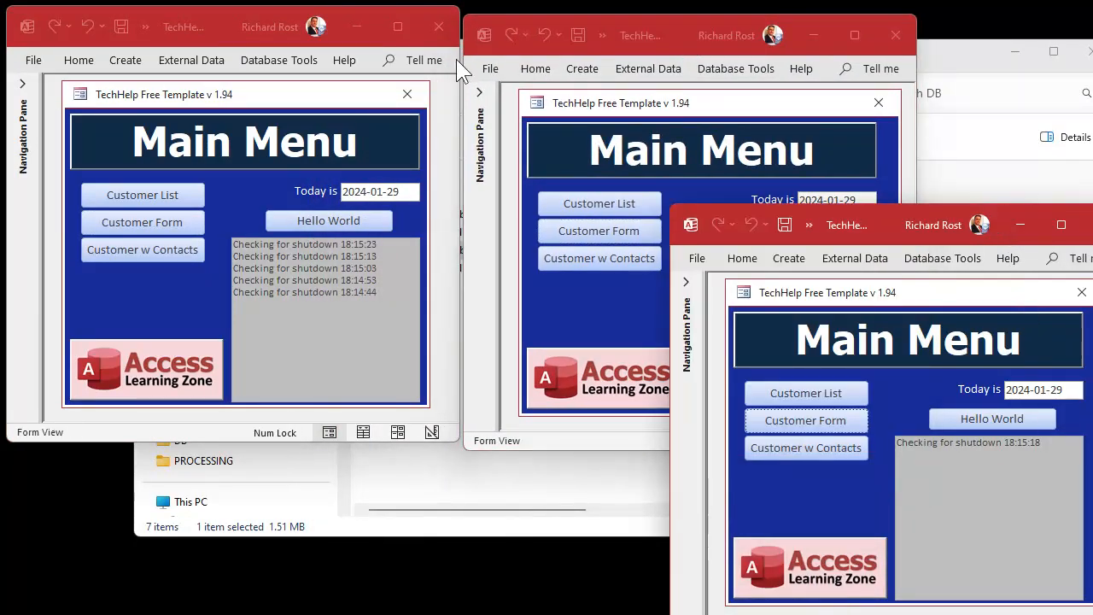
drag(956, 224, 1092, 160)
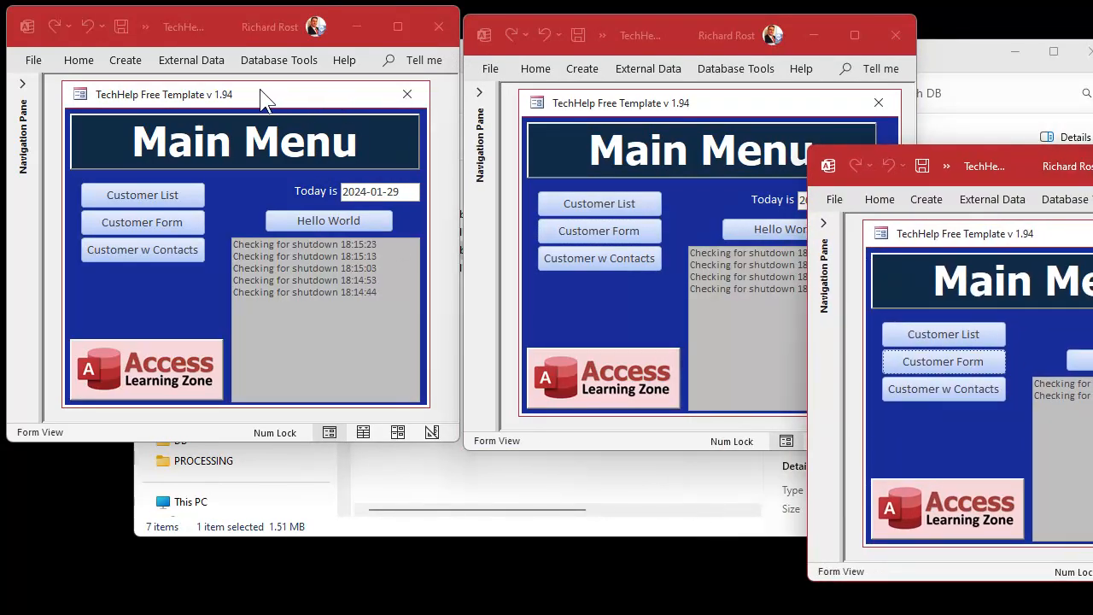
click(121, 103)
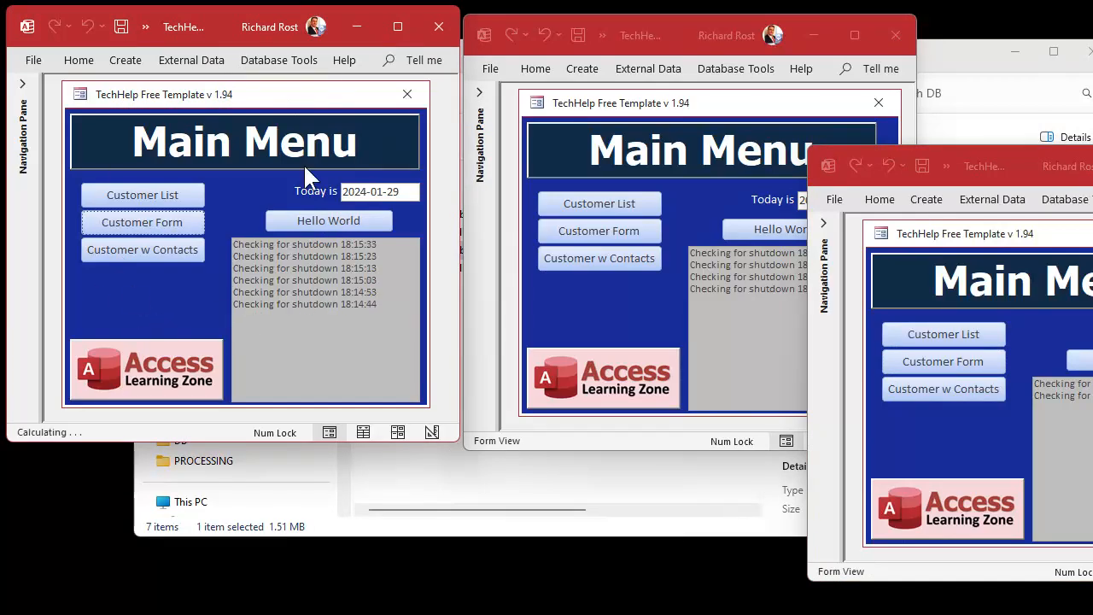
click(713, 294)
drag(1025, 165, 846, 305)
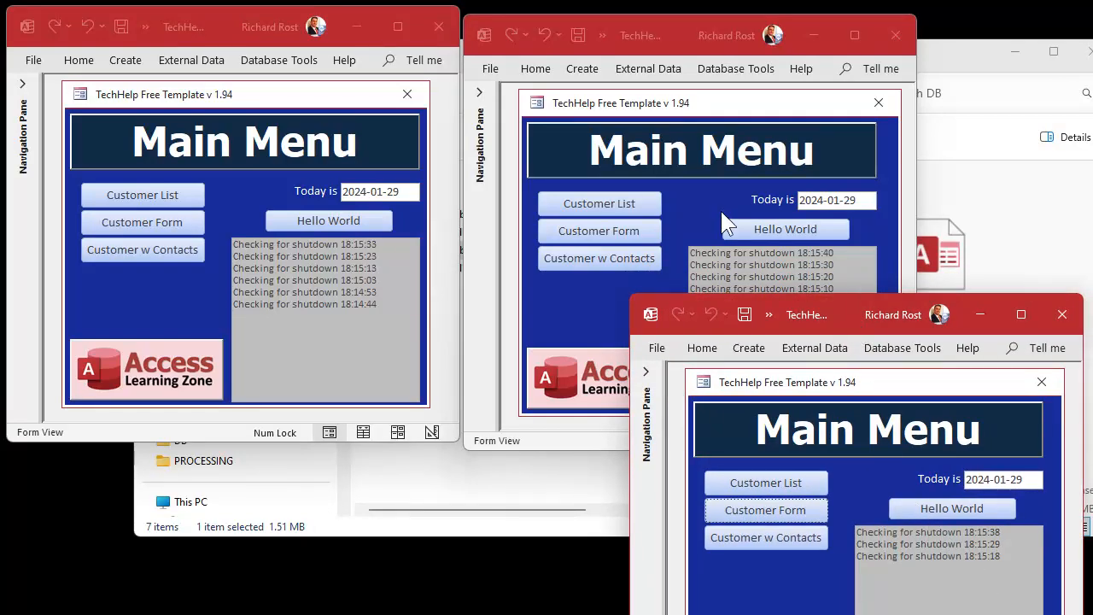
In FrontEnd.accdb, close the Main Menu form, open the ServerT table, and set ShutdownDateTime to 2024-01-29 6:16 PM
click(408, 94)
click(23, 89)
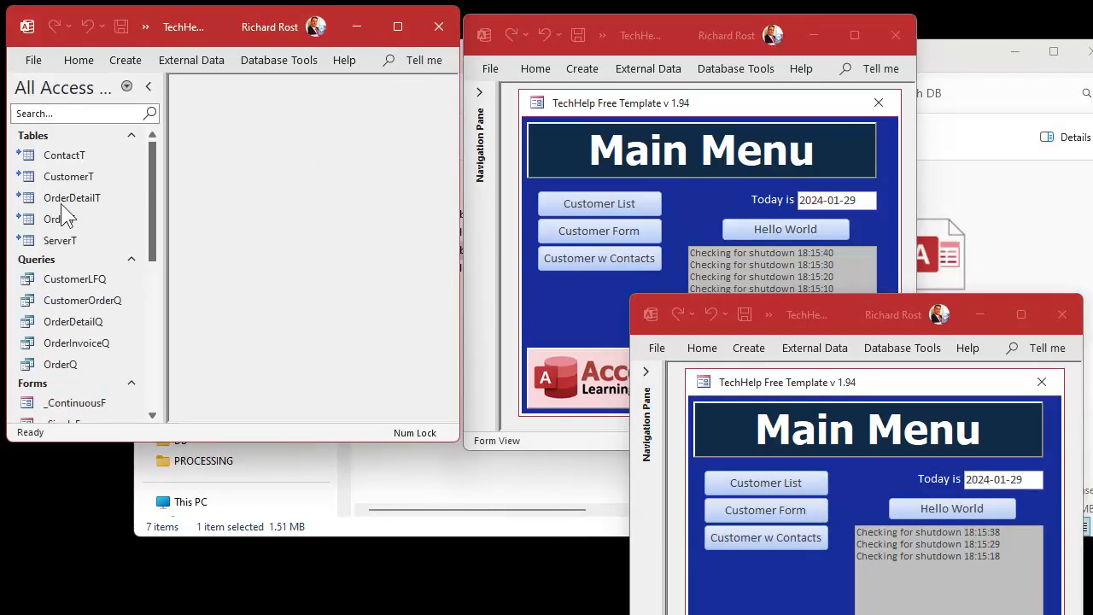
double_click(66, 242)
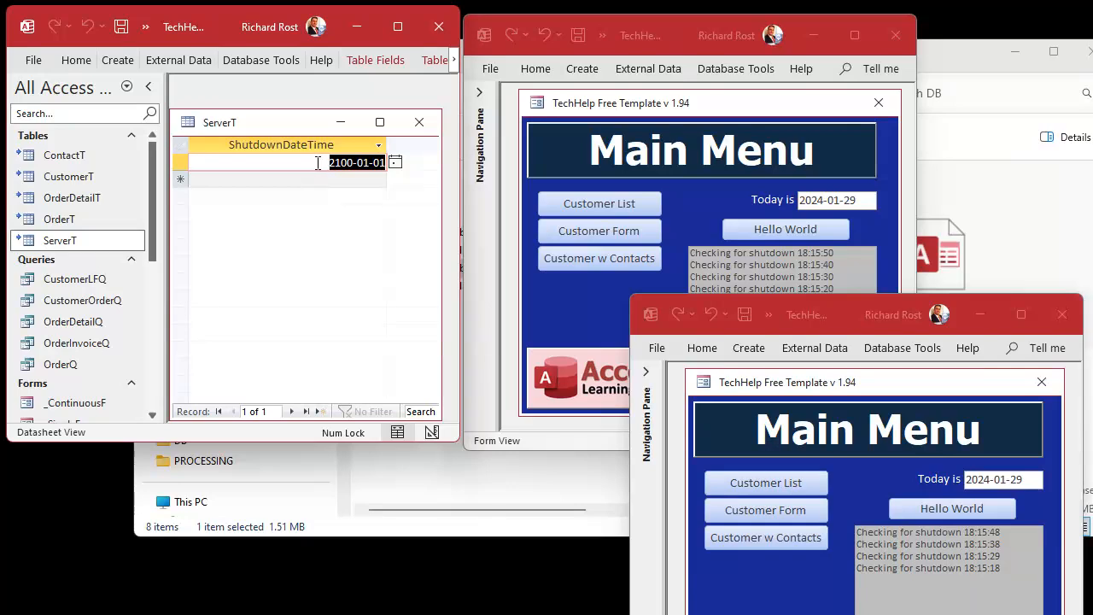
key(ctrl+semicolon)
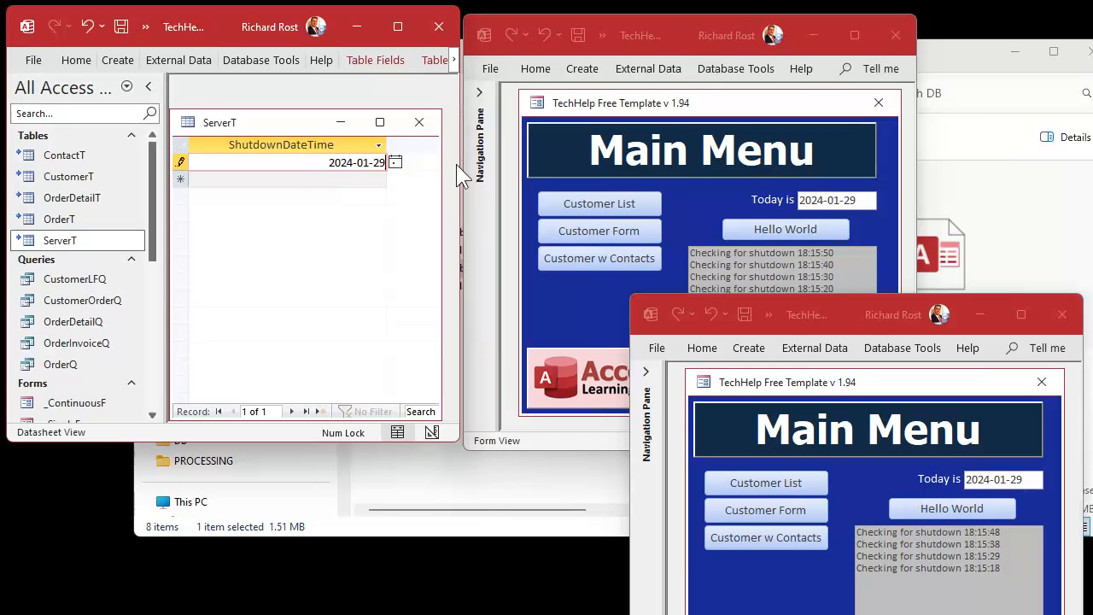
text(6)
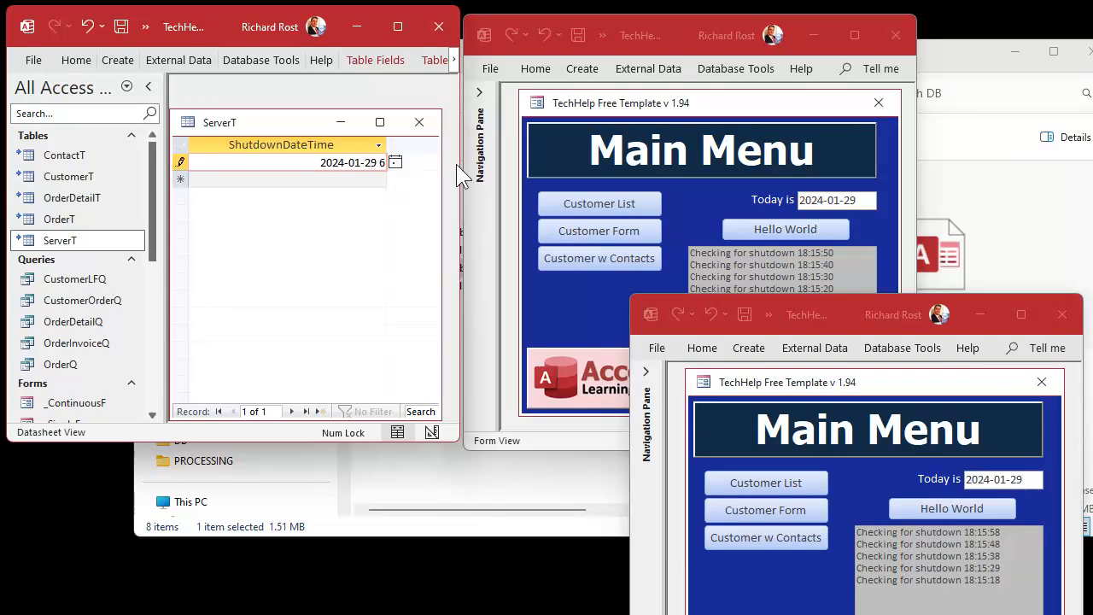
text(:16 pm)
key(Return)
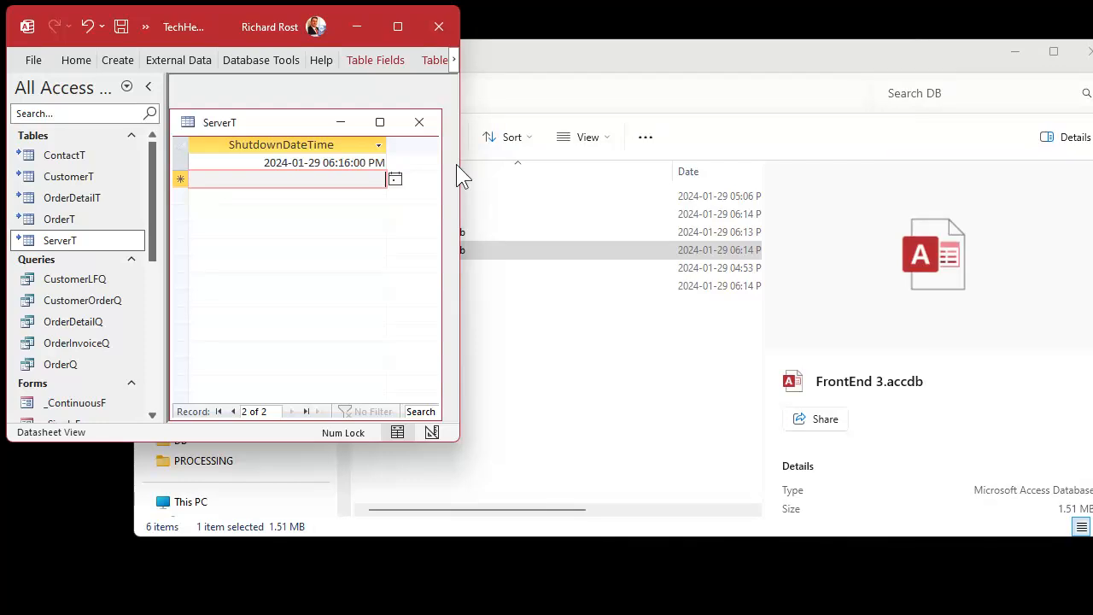
Move the File Explorer window clear of the open ServerT table, and reopen FrontEnd 2.accdb
click(650, 59)
drag(650, 59, 750, 129)
drag(1092, 405, 1029, 405)
drag(750, 126, 984, 136)
click(760, 300)
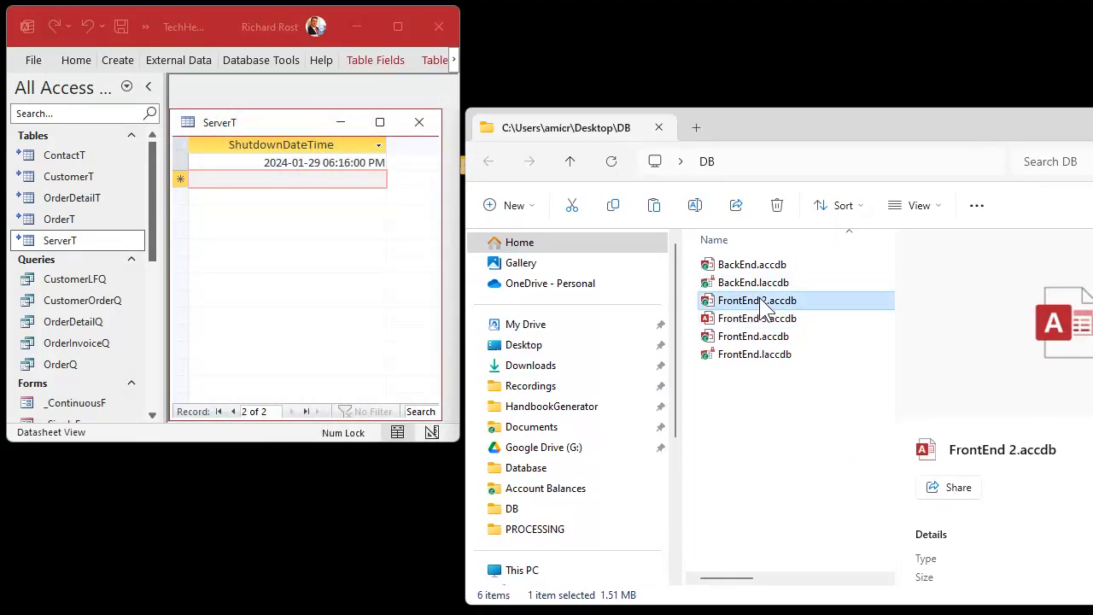
double_click(762, 300)
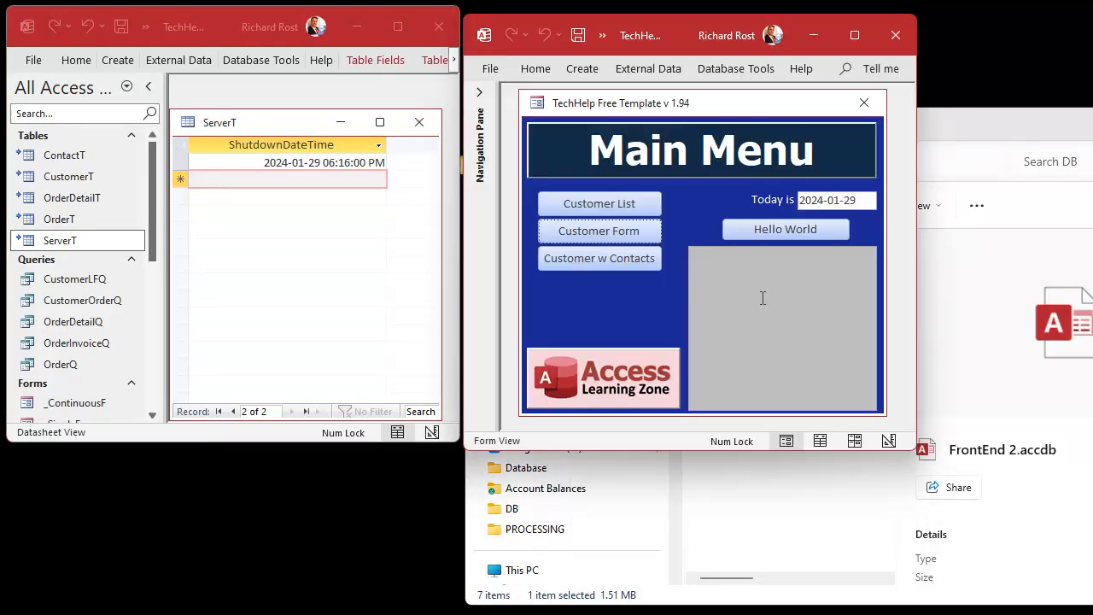
Reopen FrontEnd 3.accdb and arrange its window so that both reopened Main Menu forms can be watched alongside the ServerT table
click(950, 127)
click(771, 338)
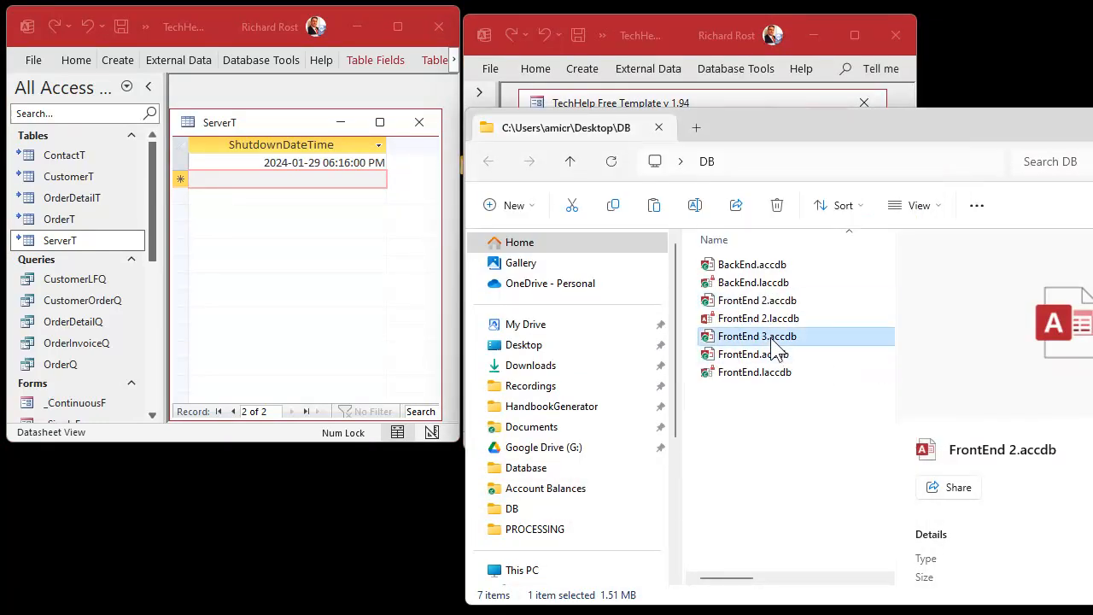
double_click(774, 340)
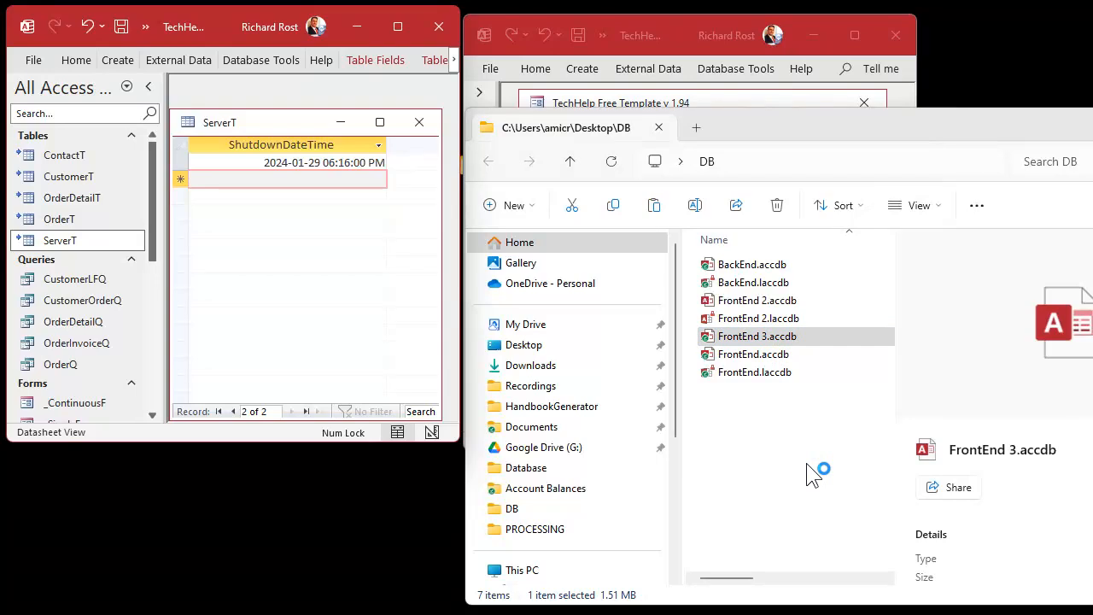
drag(683, 33, 950, 297)
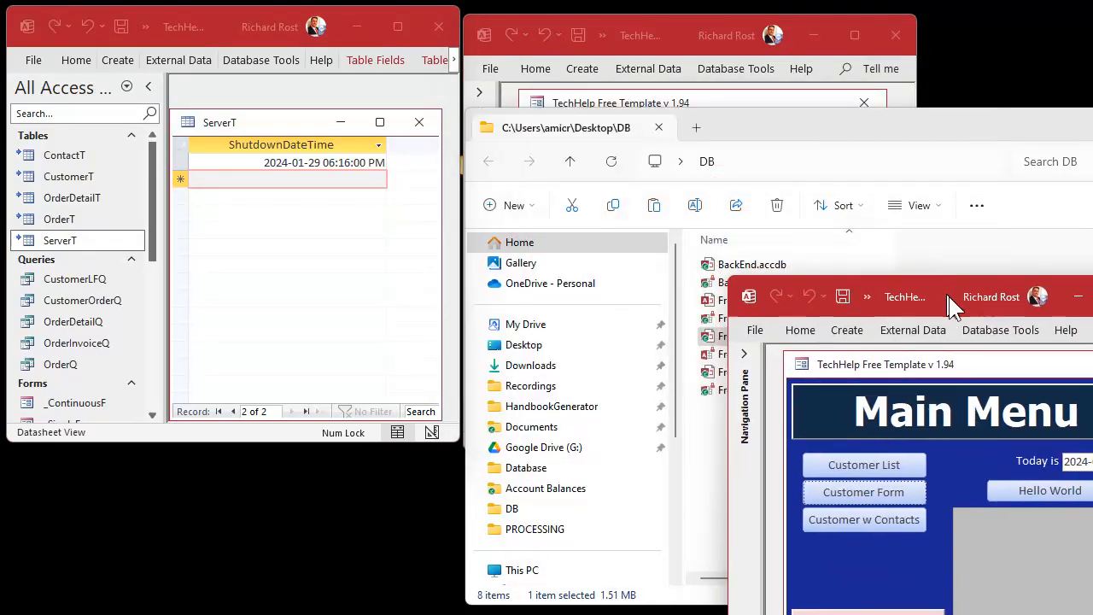
click(634, 44)
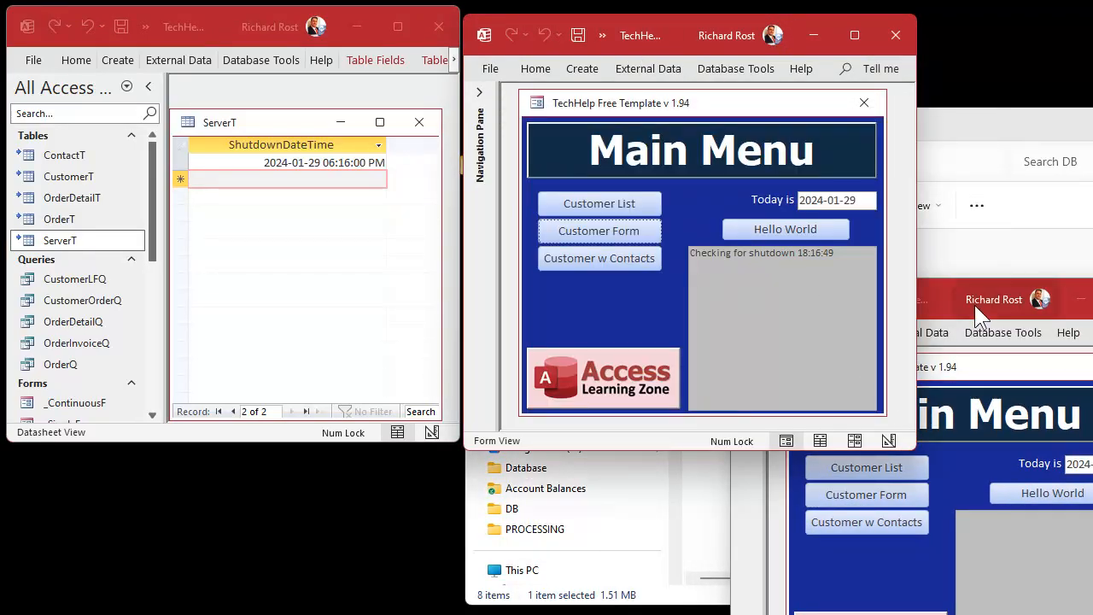
click(946, 315)
drag(910, 301, 924, 323)
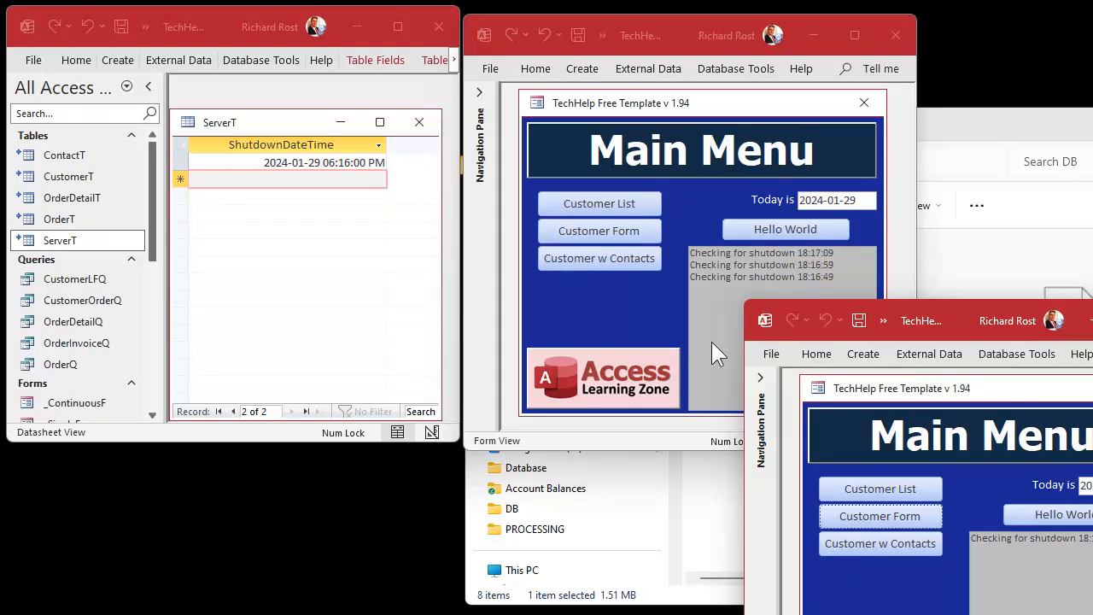
click(352, 163)
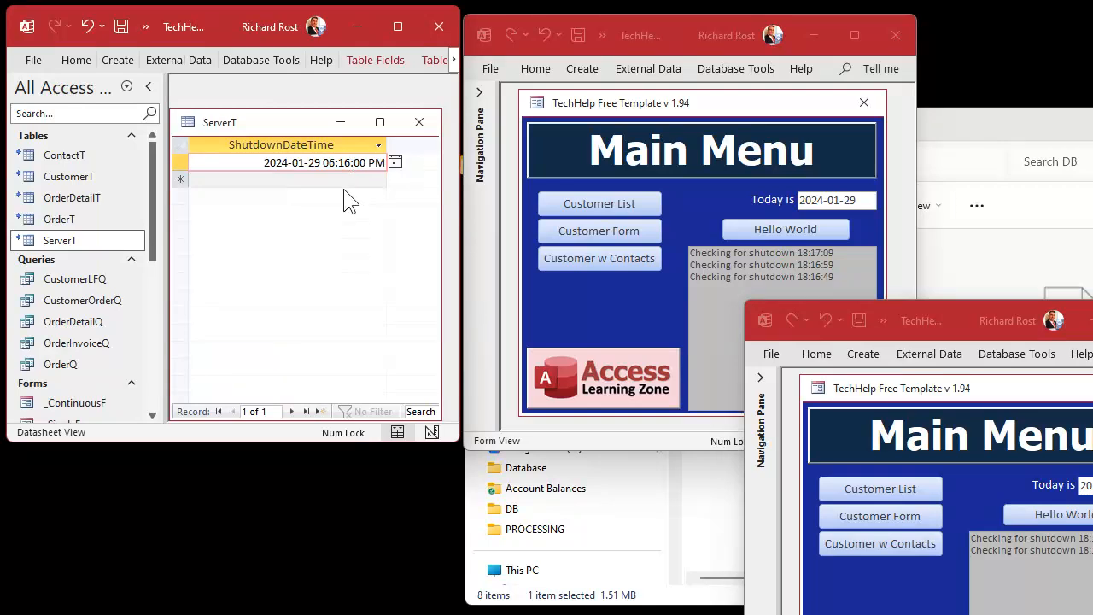
drag(352, 163, 348, 162)
text(8)
click(338, 182)
click(329, 164)
click(314, 182)
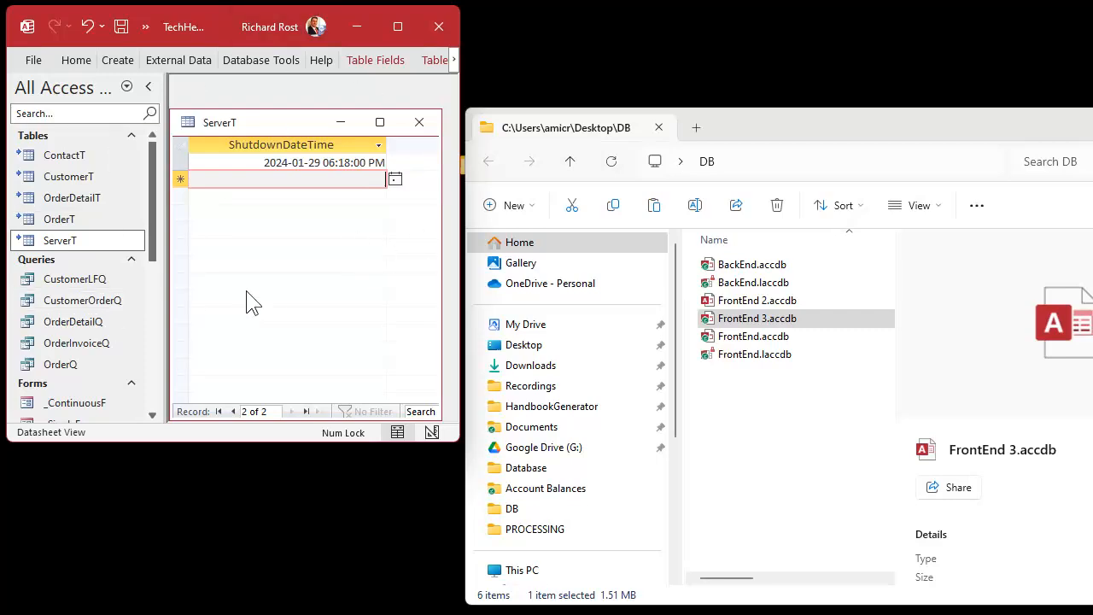
click(420, 122)
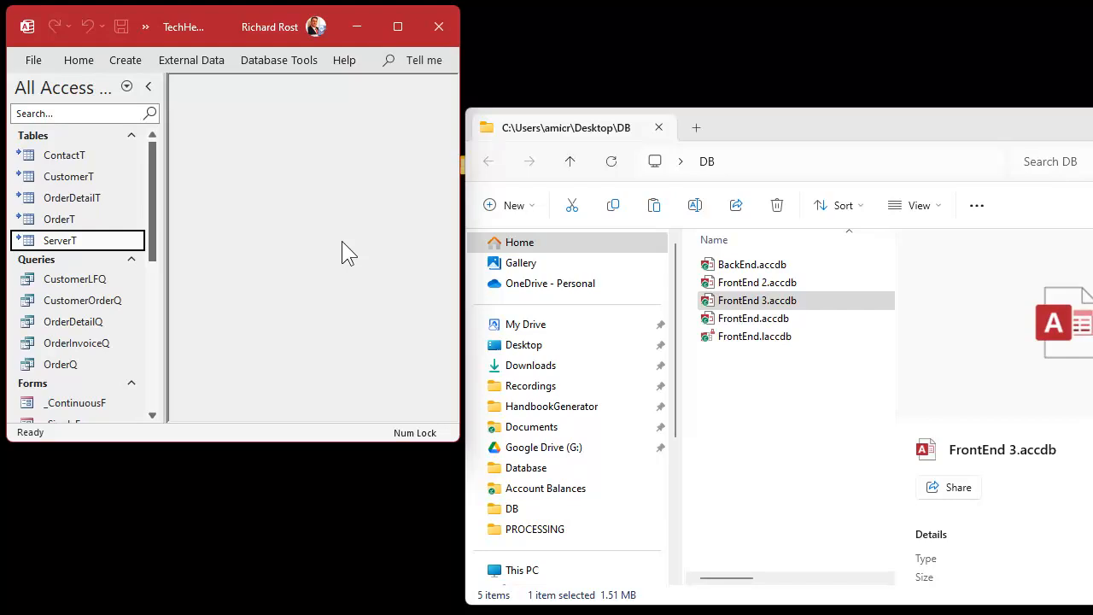
click(747, 116)
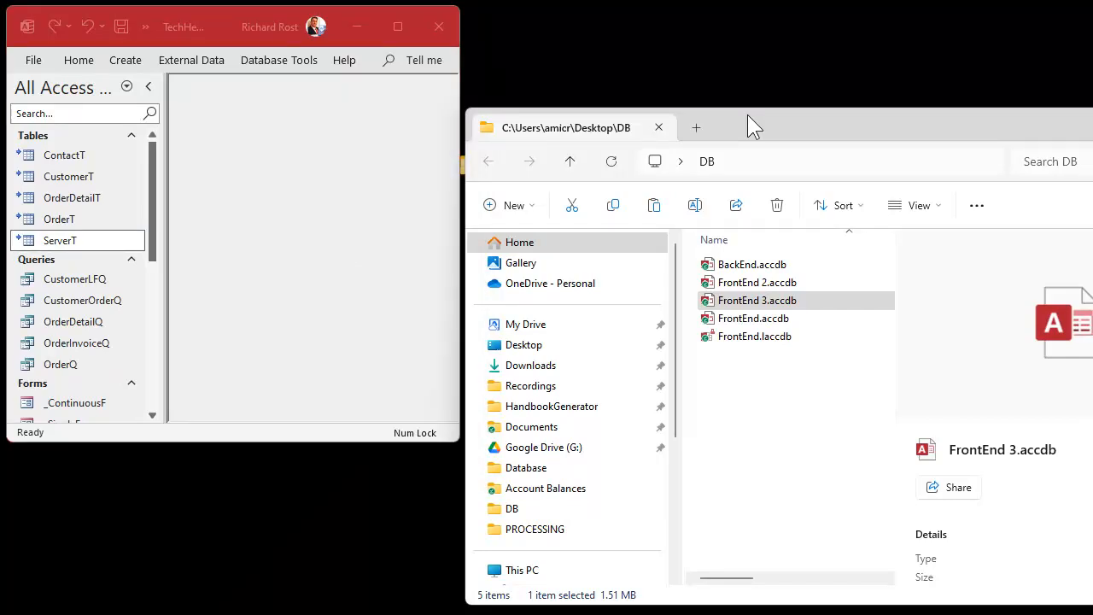